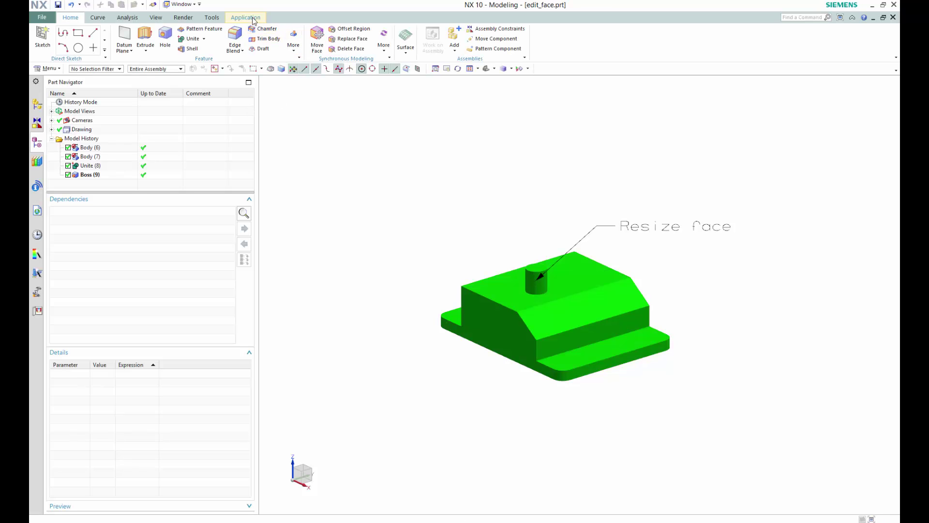
Switch to Design Simulation and accept the default new FEM, simulation files and Solution 1.
click(246, 17)
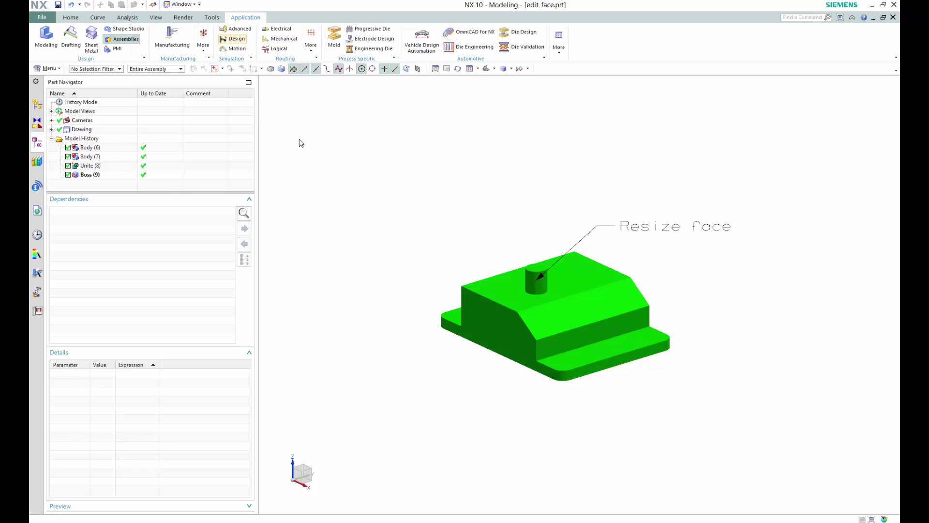
click(234, 40)
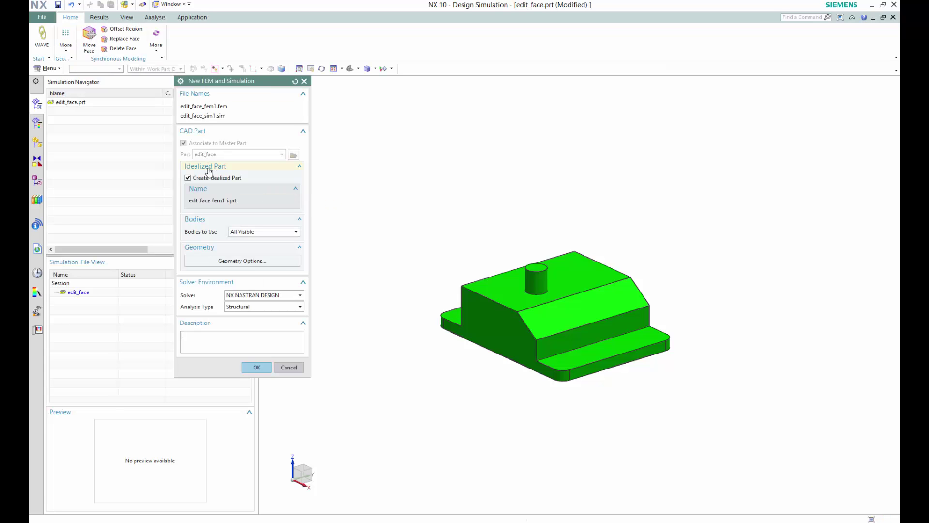
click(257, 367)
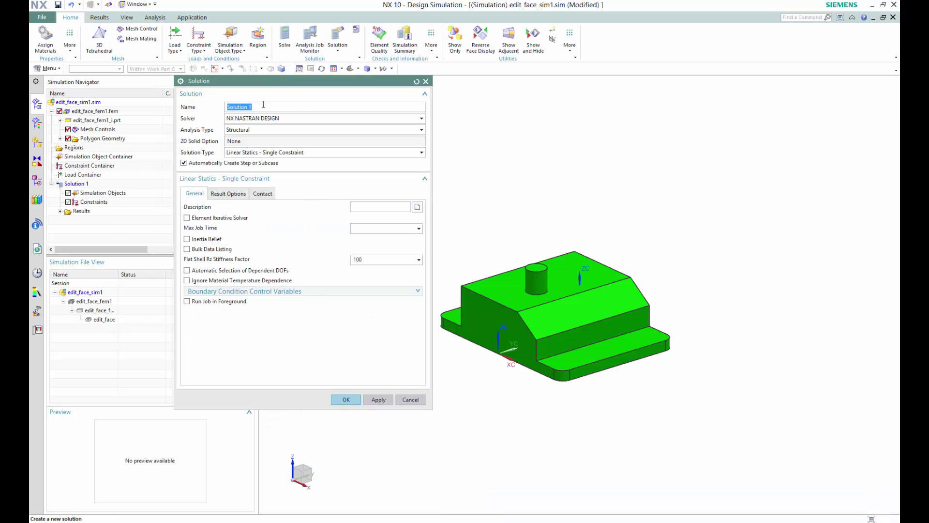
click(347, 400)
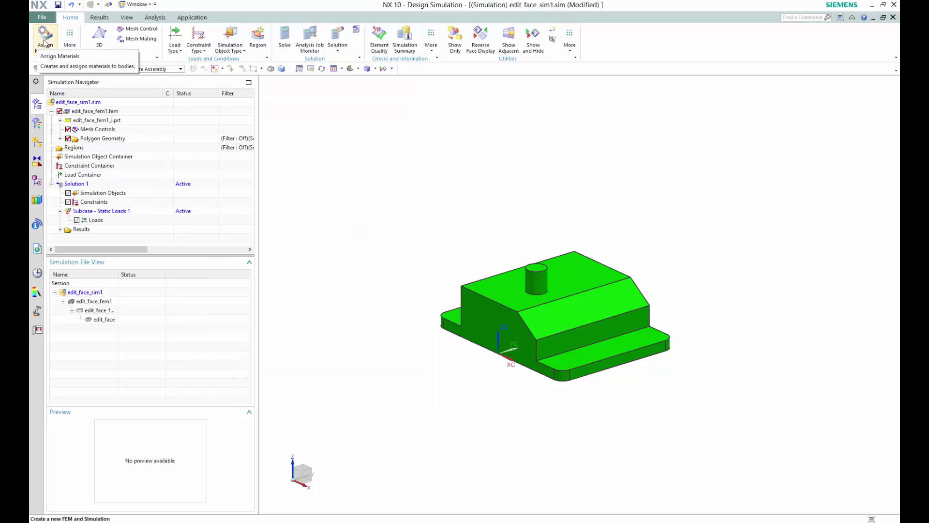
In Manage Materials, select Aluminum_2014 from the library and list its full property information.
click(71, 51)
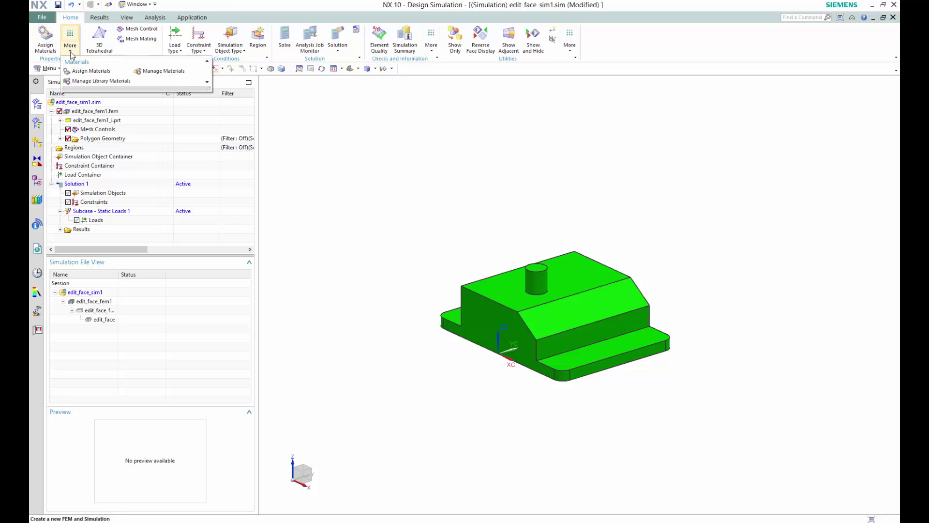
click(158, 73)
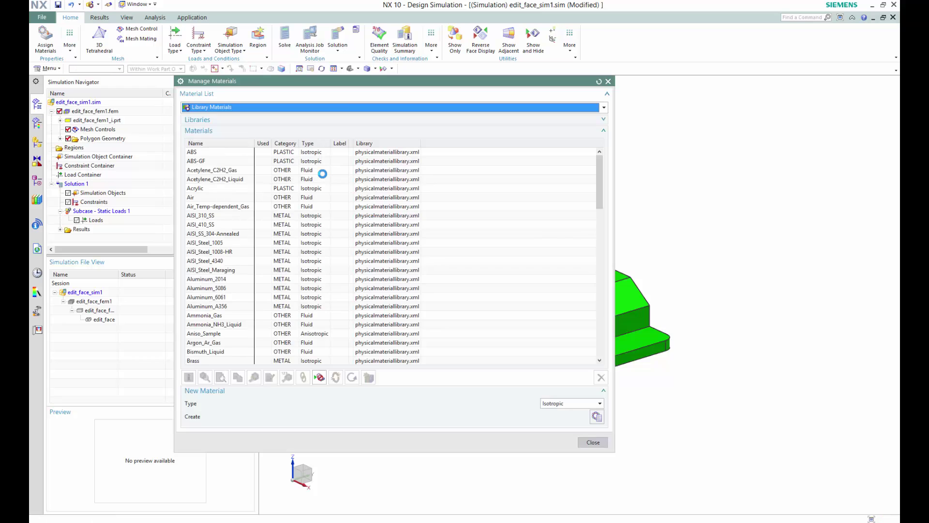
click(321, 380)
click(193, 198)
scroll(211, 267, down, 1)
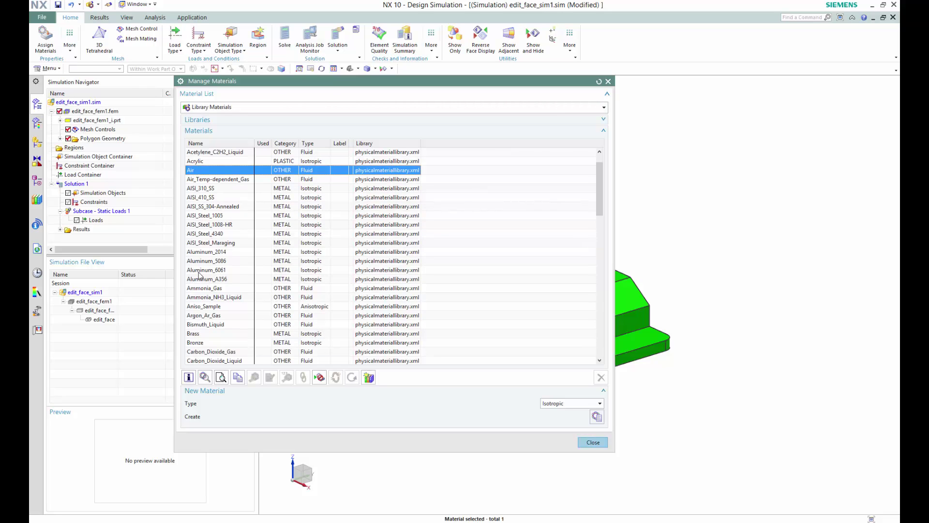
click(203, 254)
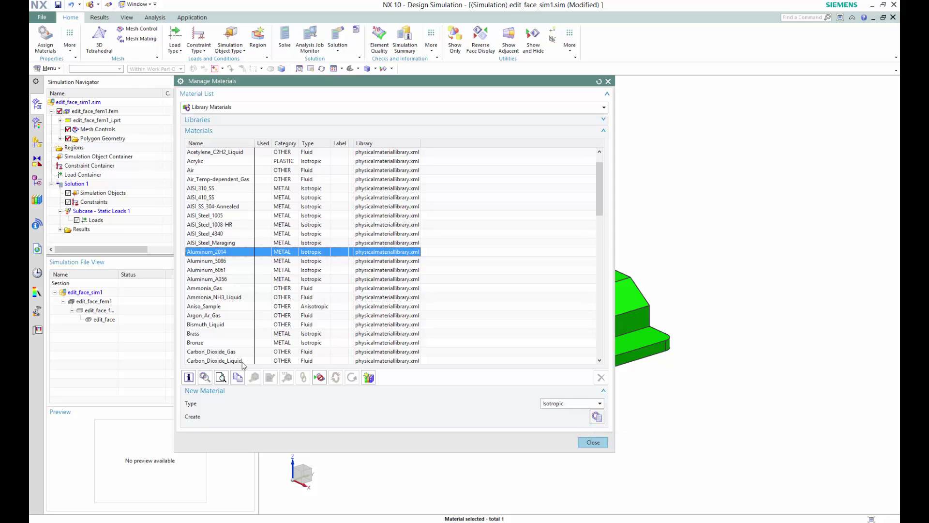
click(189, 377)
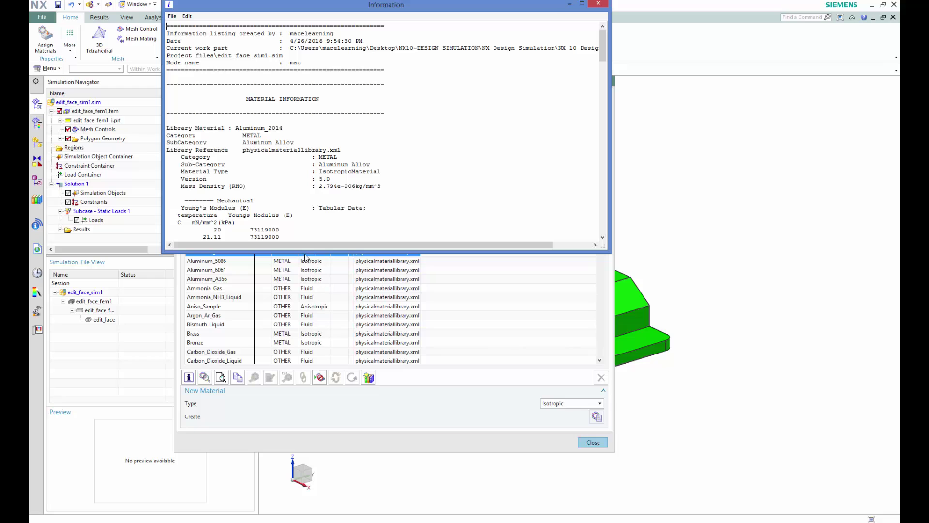
Enlarge the Aluminum_2014 listing, highlight Sub-Category and Mass Density, scroll through it, then close it.
drag(305, 260, 291, 486)
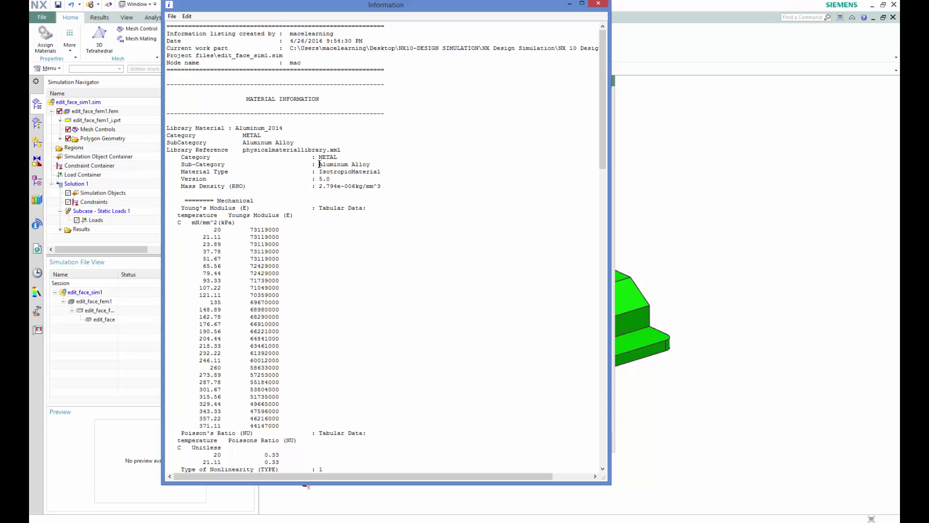
drag(319, 164, 374, 160)
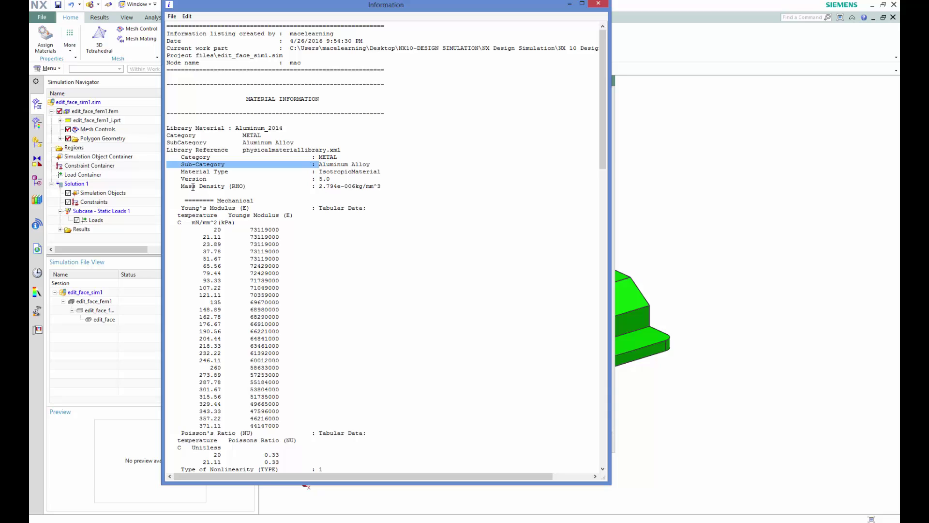
drag(192, 187, 236, 186)
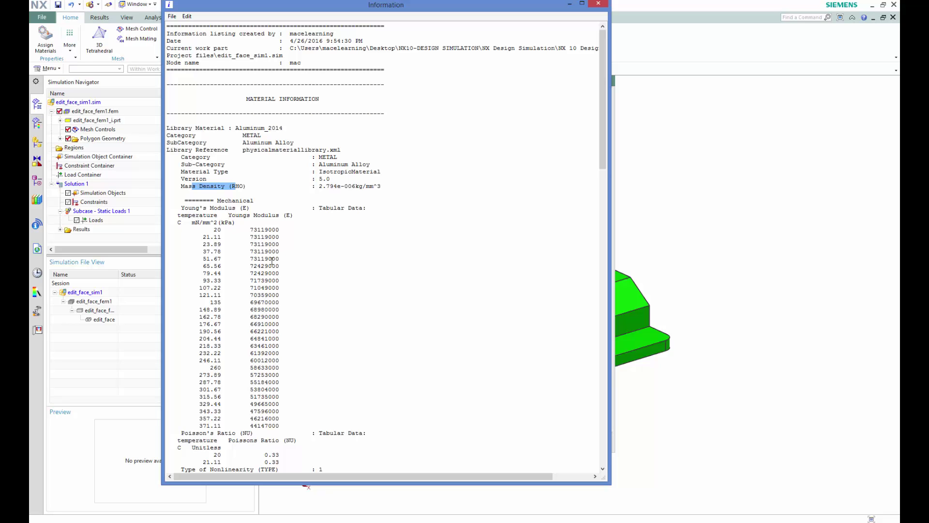
scroll(269, 308, down, 4)
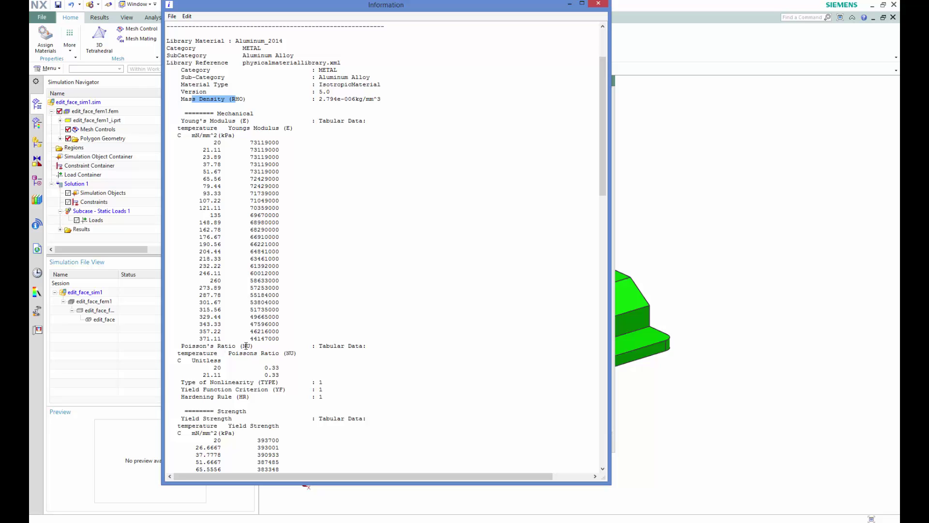
scroll(244, 377, down, 1)
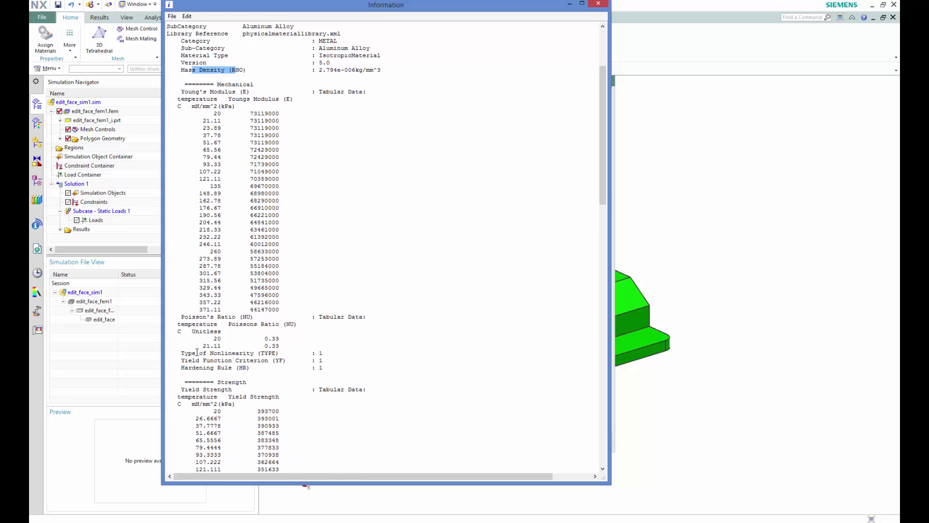
scroll(223, 371, down, 18)
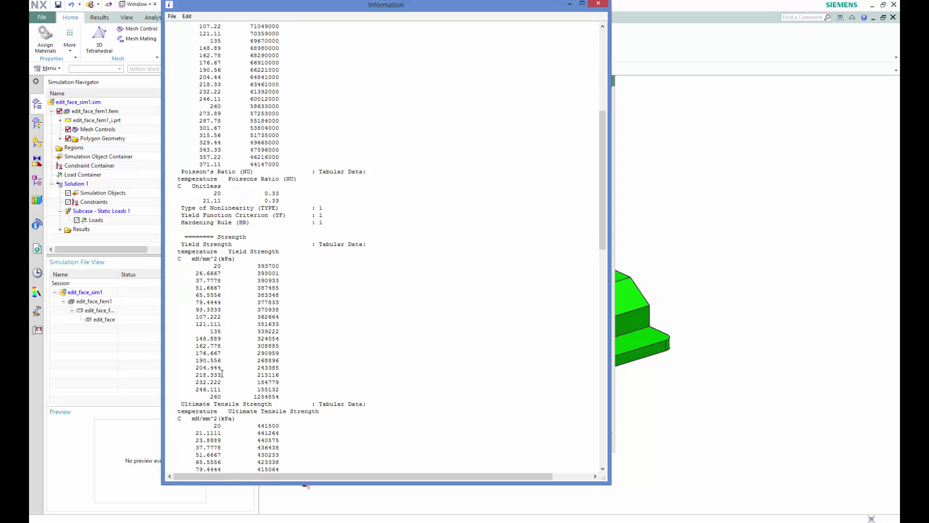
scroll(222, 373, down, 20)
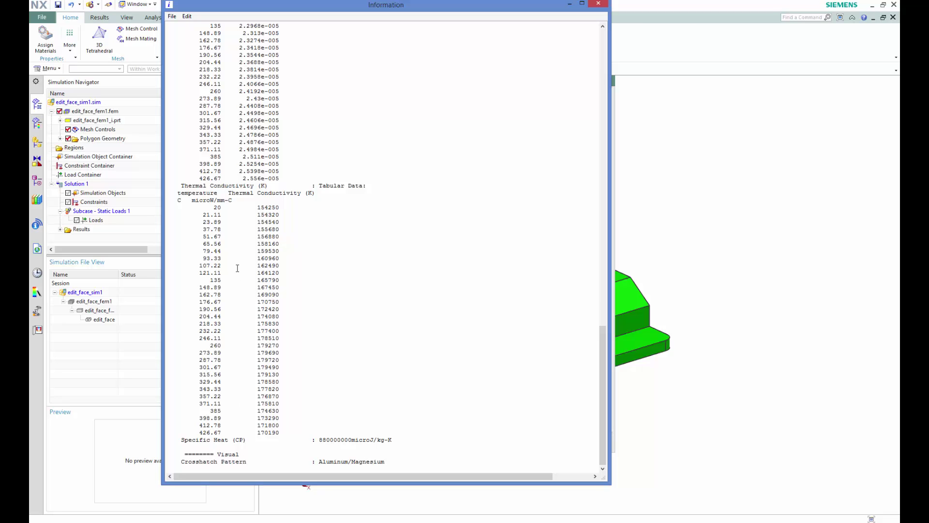
click(598, 4)
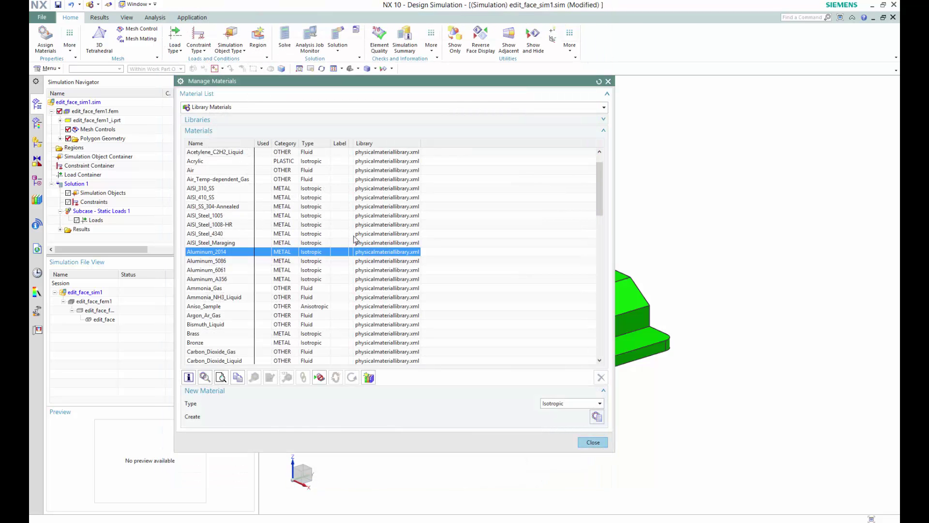
click(216, 252)
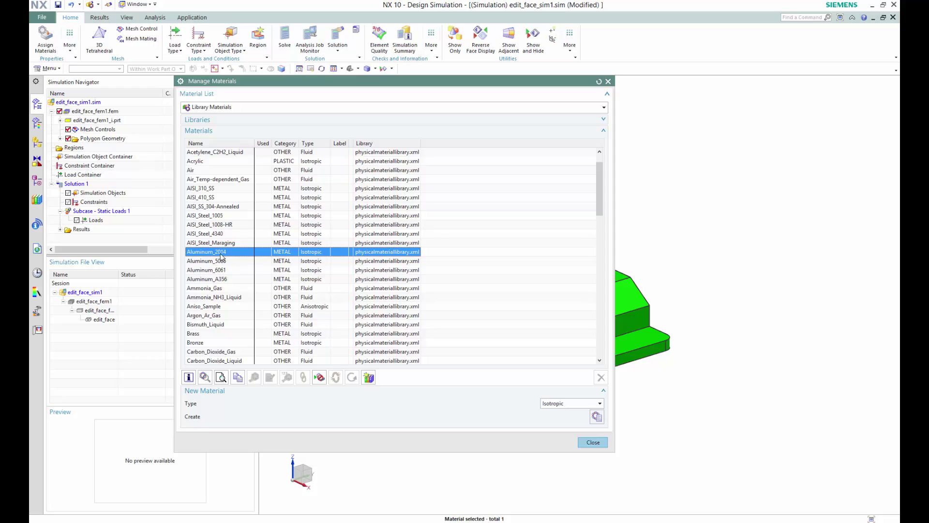
click(205, 379)
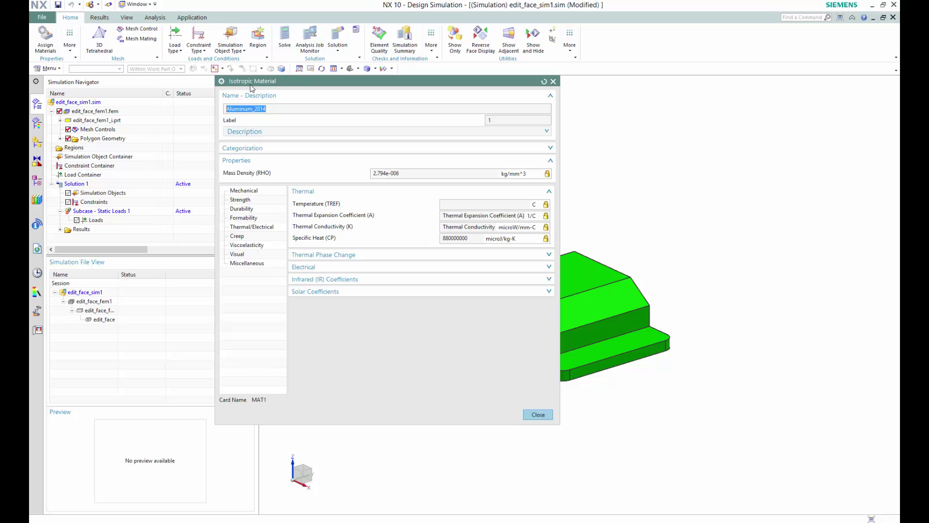
click(259, 148)
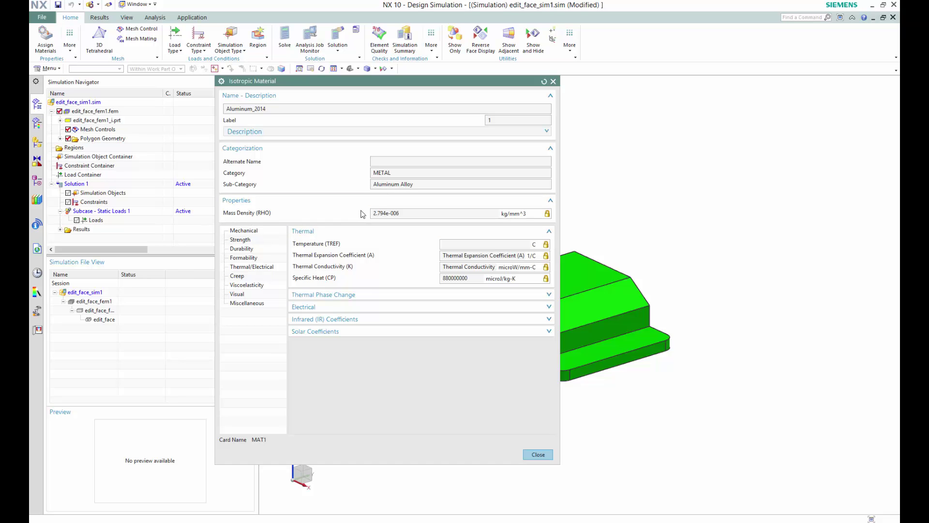
click(243, 230)
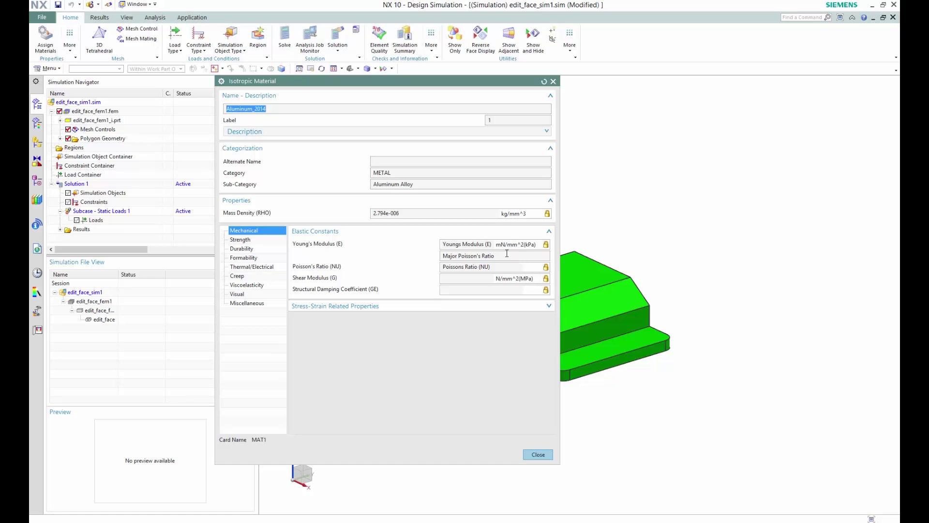
click(245, 241)
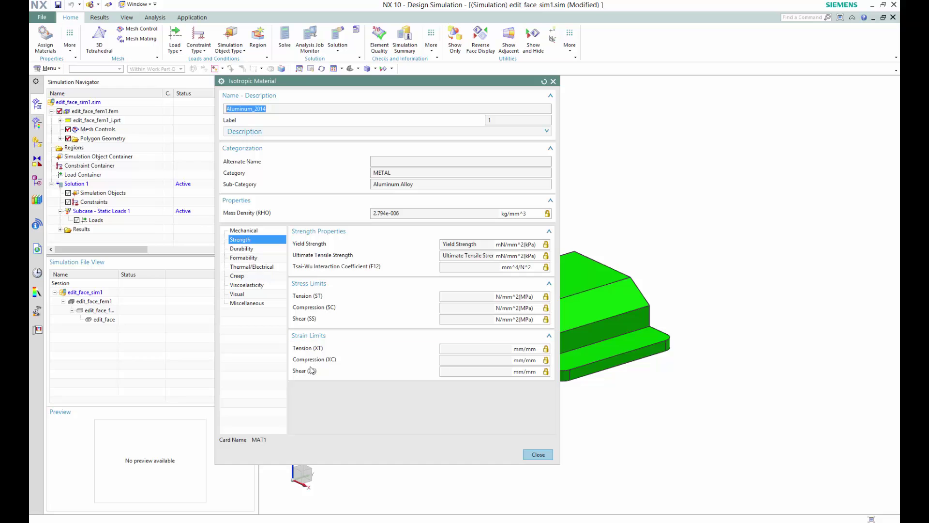
click(243, 249)
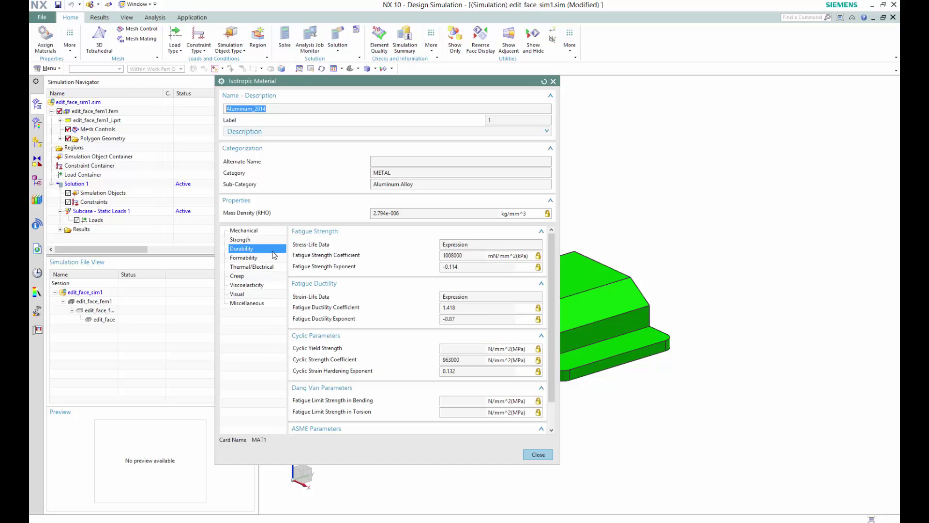
scroll(306, 332, down, 2)
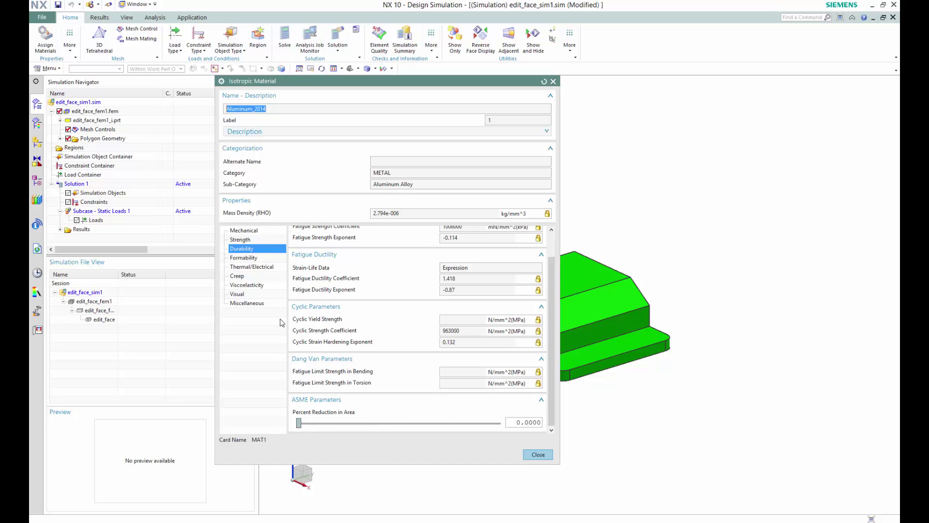
click(241, 277)
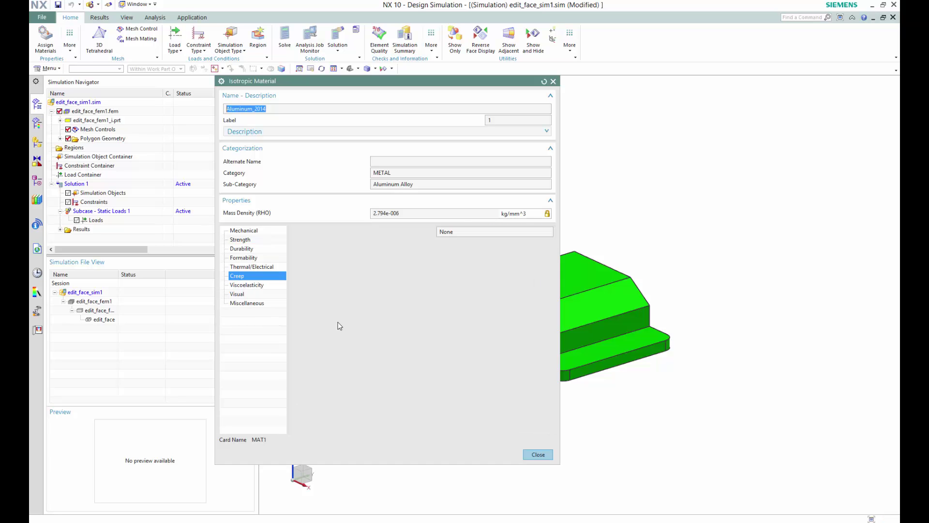
click(469, 231)
click(250, 267)
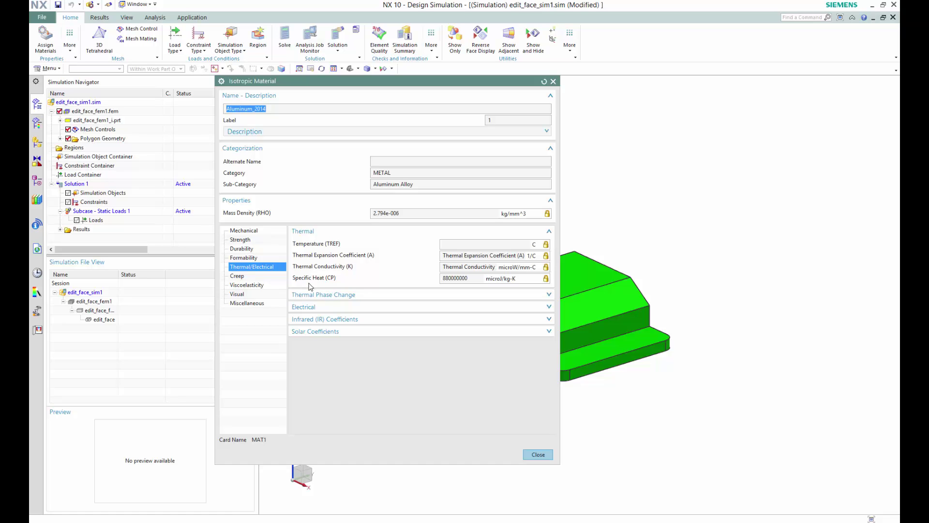
click(247, 304)
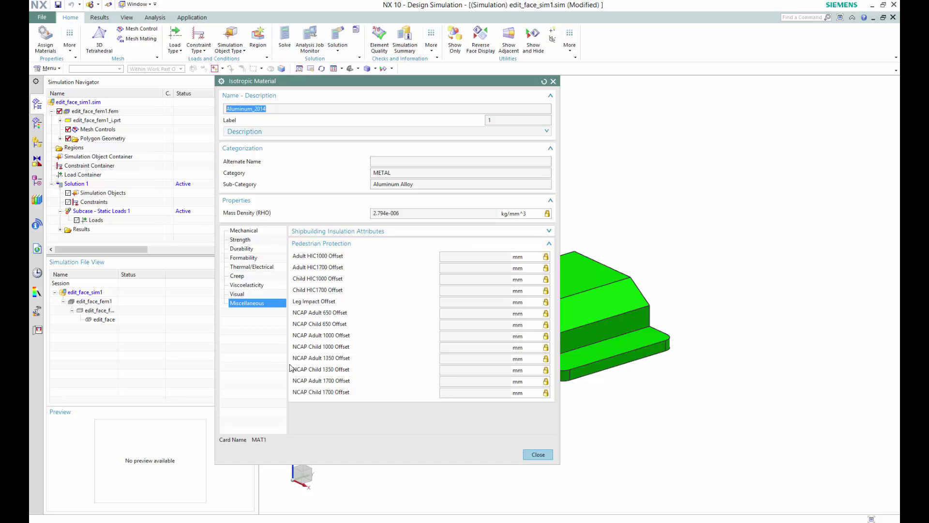
click(242, 285)
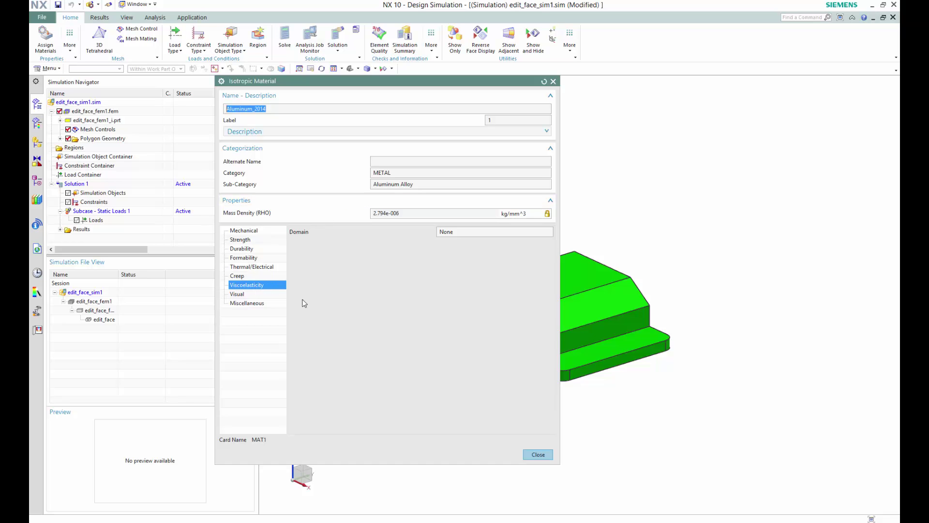
click(537, 454)
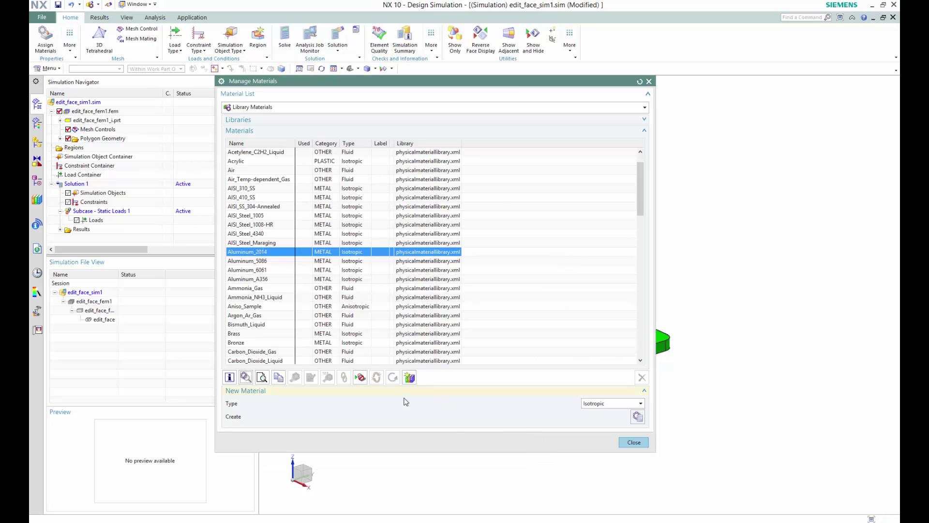
click(638, 416)
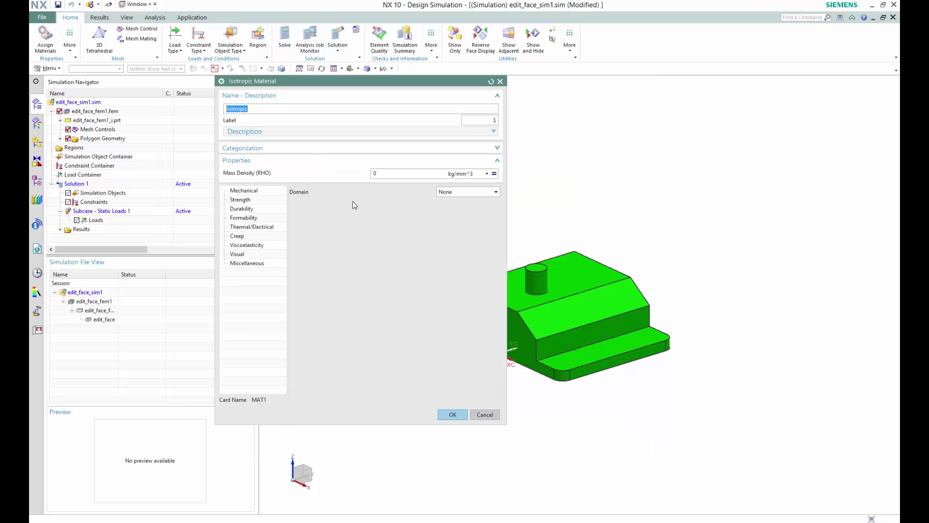
click(458, 192)
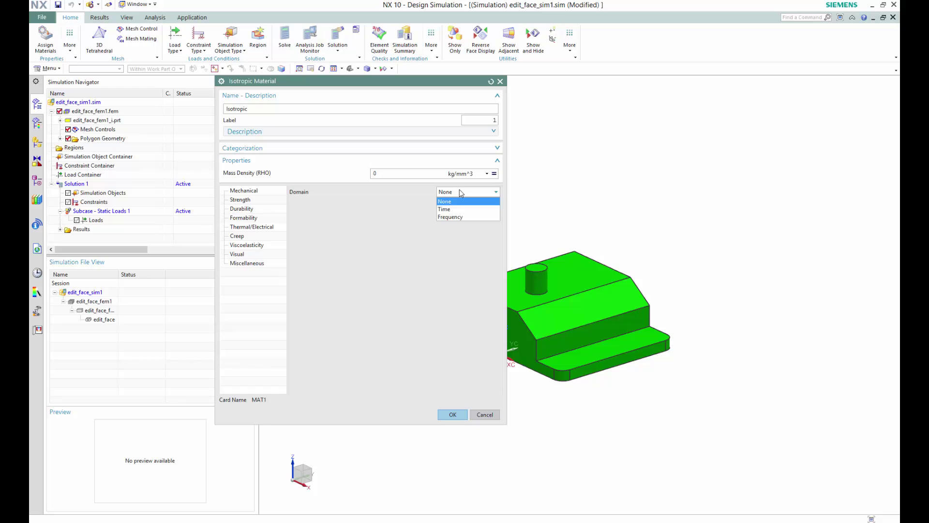
click(361, 228)
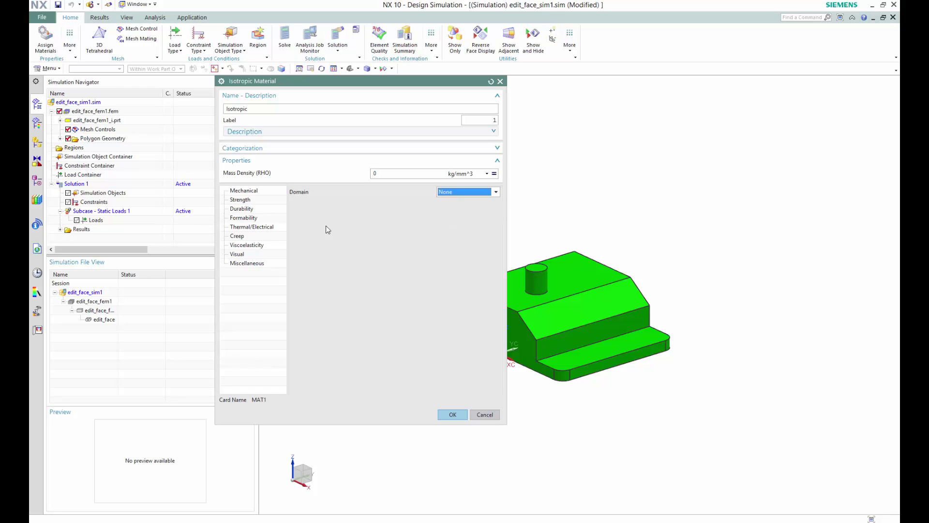
click(260, 137)
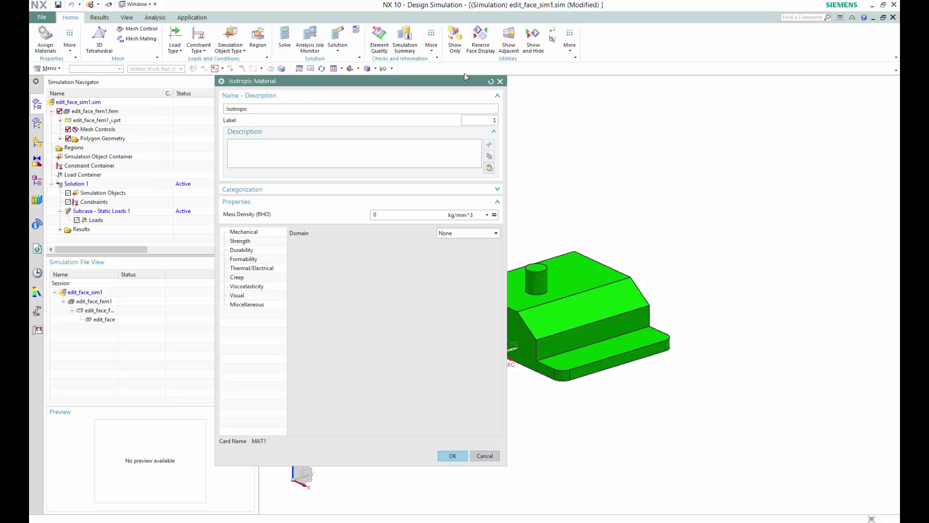
click(491, 82)
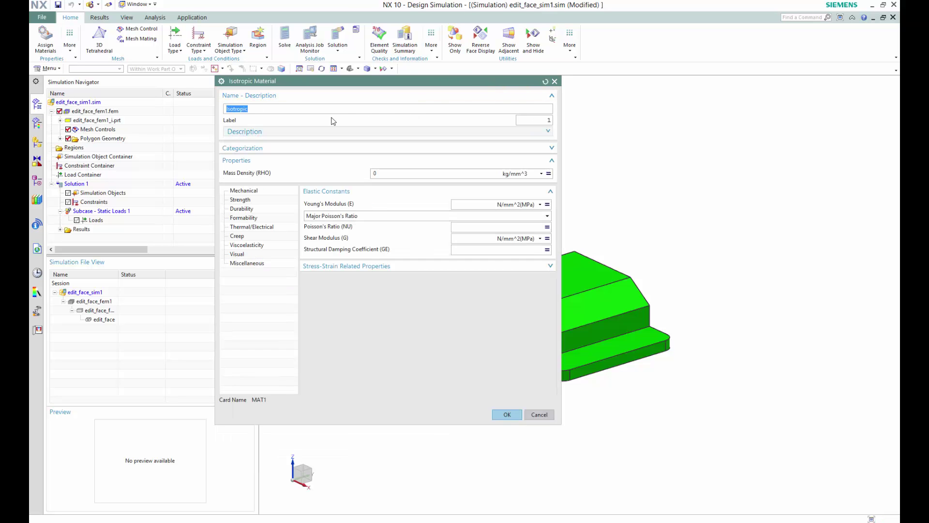
click(280, 111)
click(536, 415)
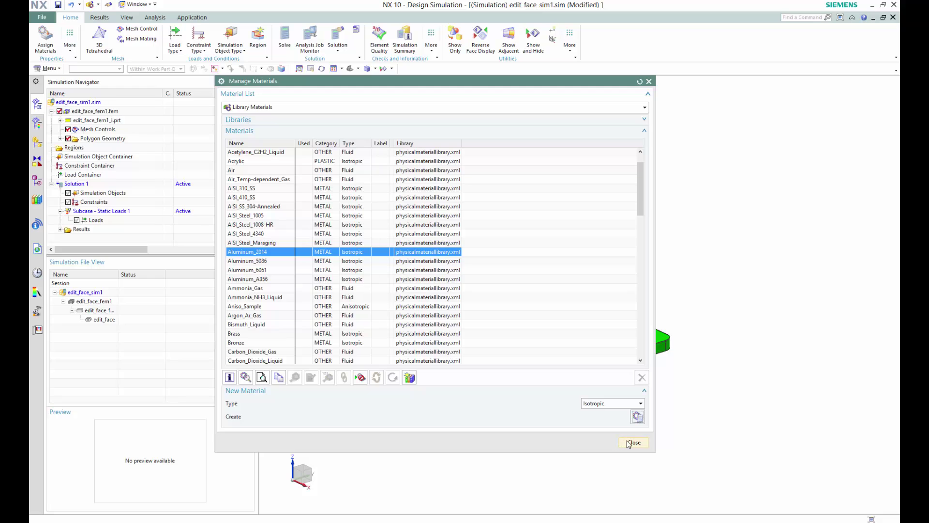
Close Manage Materials and assign Aluminum_2014 to the part body.
click(632, 442)
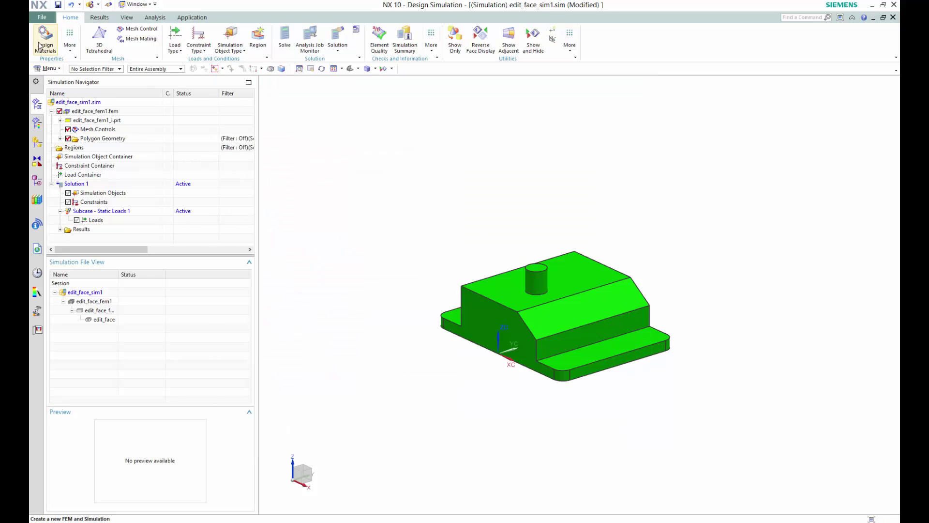
click(43, 43)
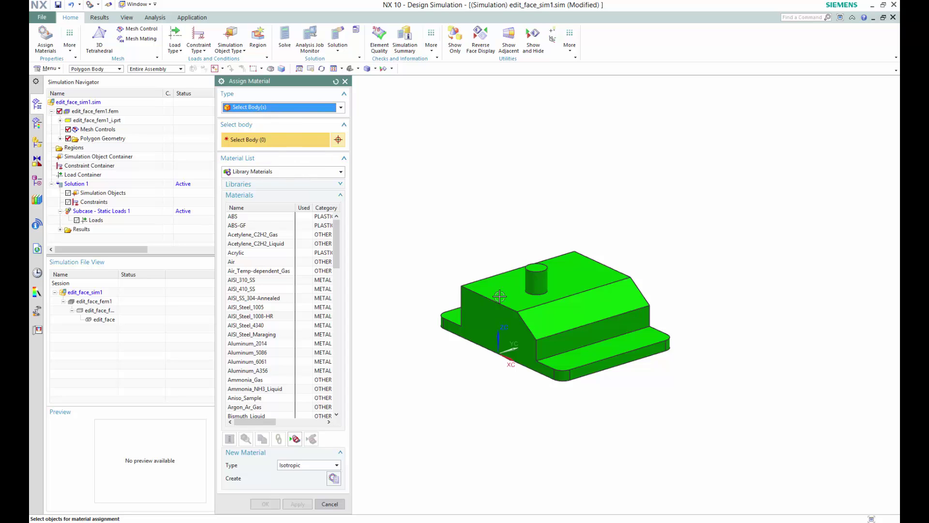
click(246, 345)
click(501, 324)
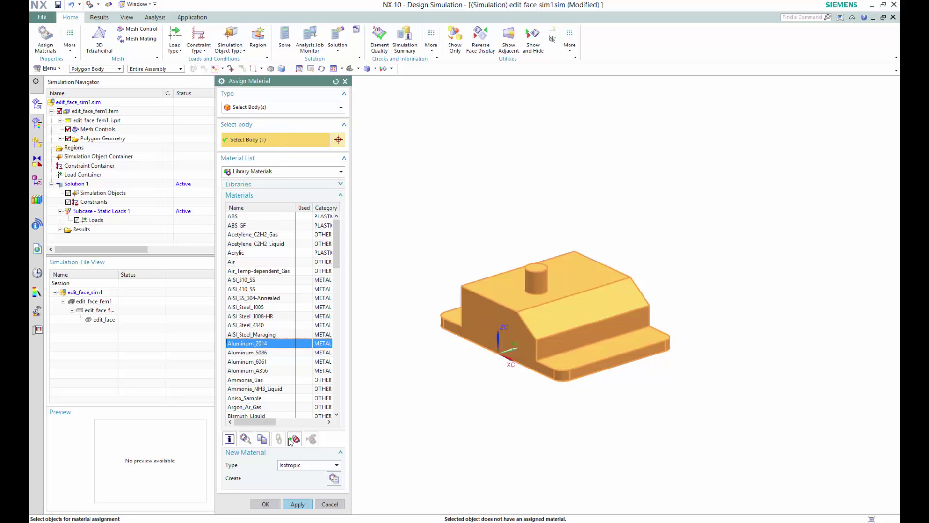
click(298, 504)
Set the new material type to Orthotropic and inspect Aluminum_2014's properties.
click(305, 466)
click(299, 483)
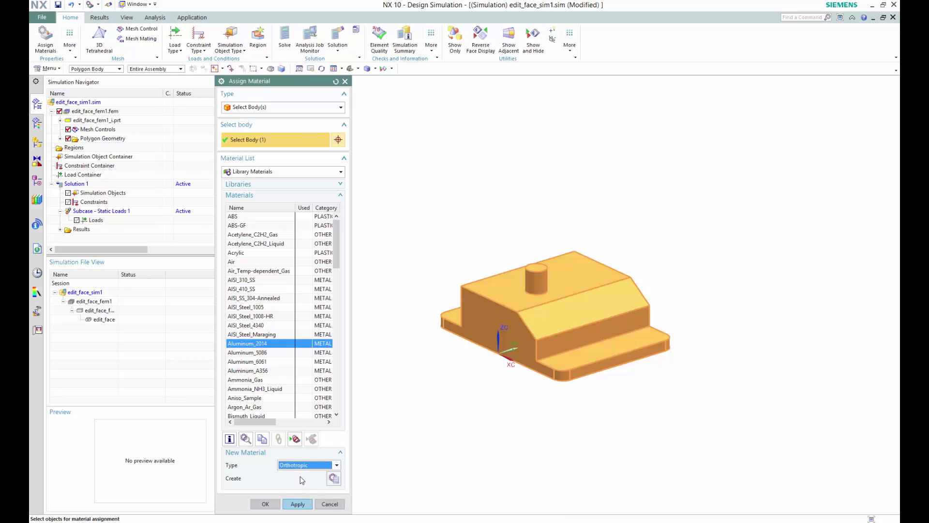
click(305, 465)
click(294, 490)
click(300, 466)
click(293, 483)
click(245, 439)
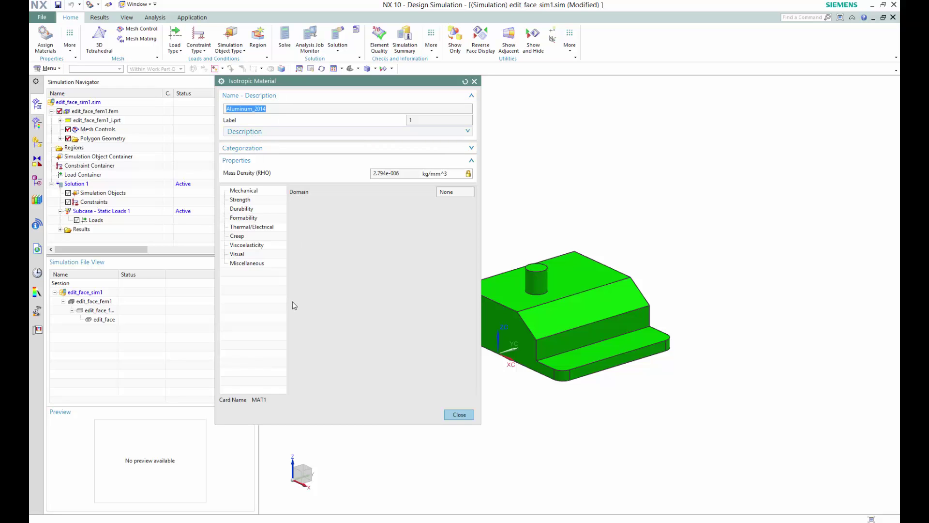
click(460, 416)
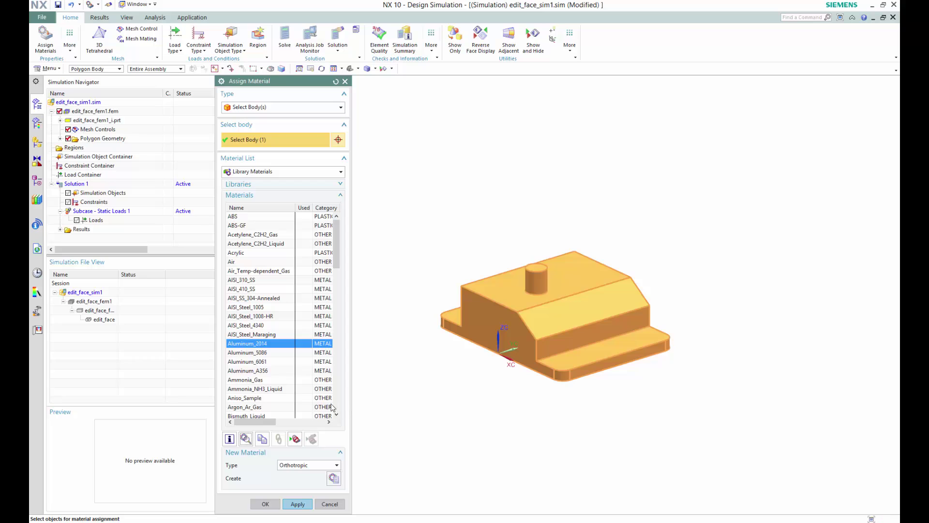
click(334, 478)
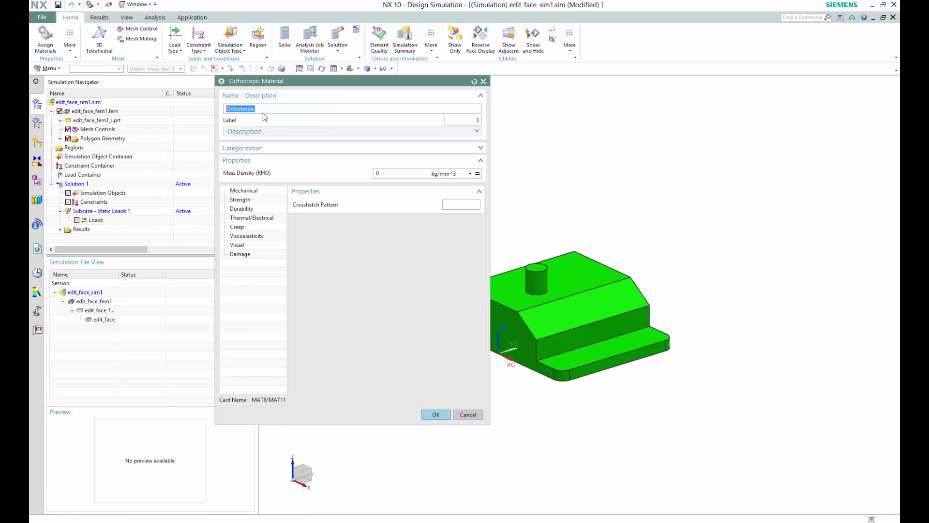
click(459, 206)
click(242, 197)
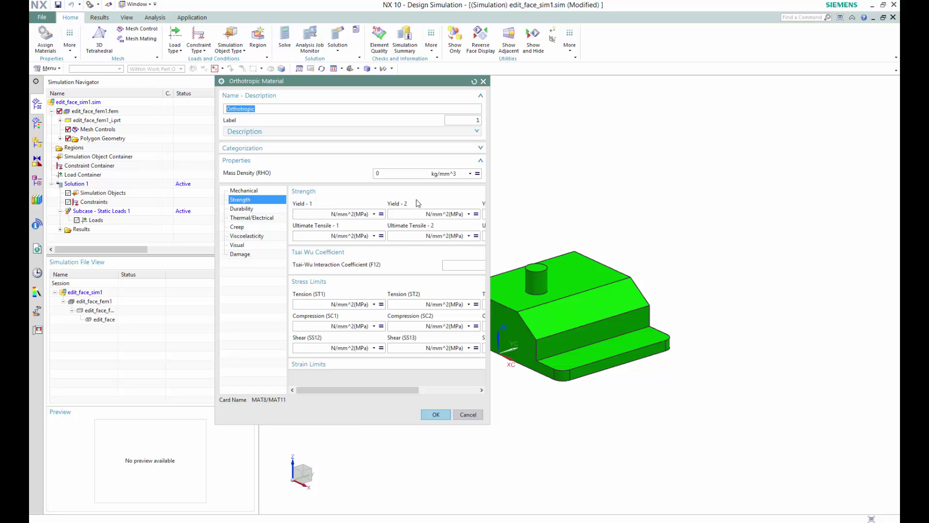
drag(402, 389, 463, 390)
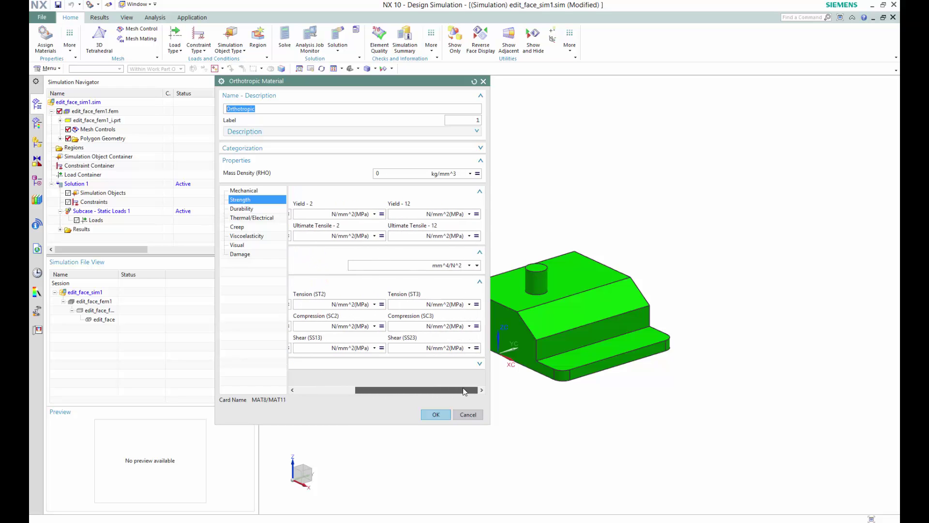
drag(393, 390, 335, 393)
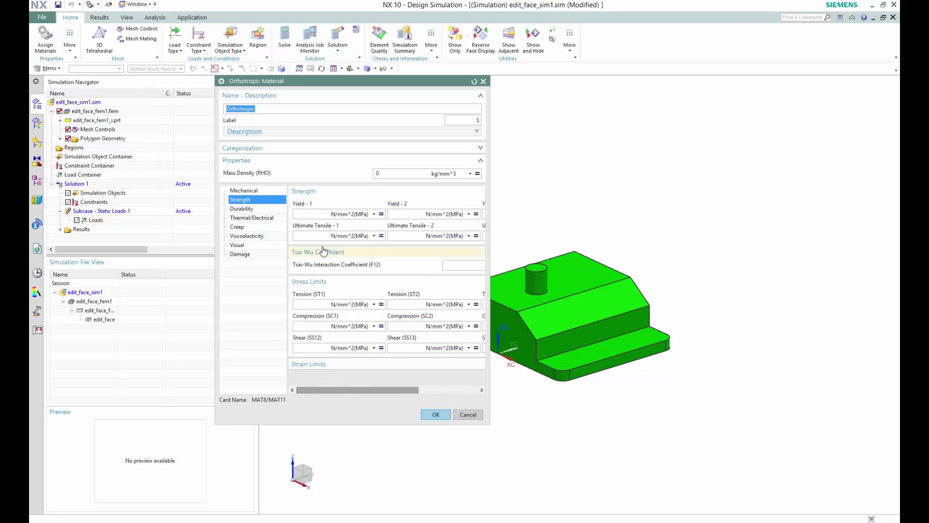
click(242, 190)
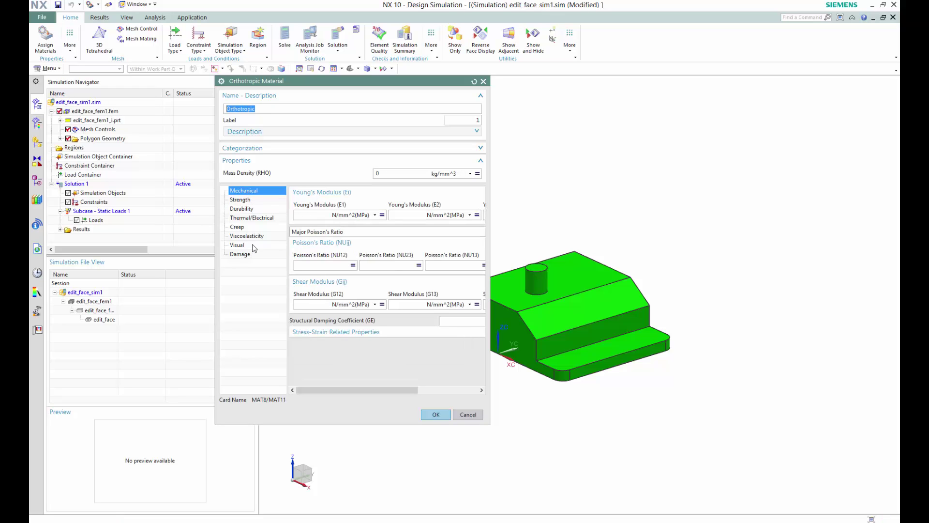
click(237, 218)
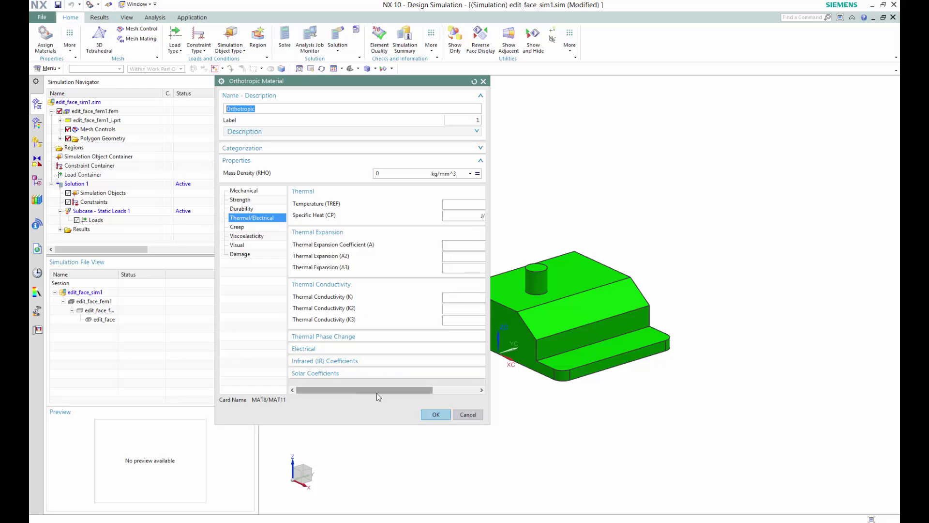
drag(377, 393, 356, 390)
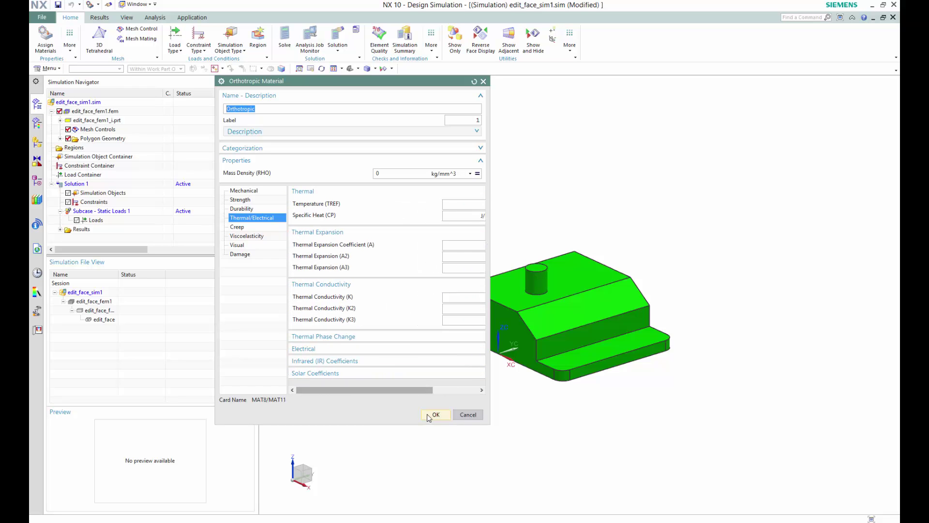
click(465, 416)
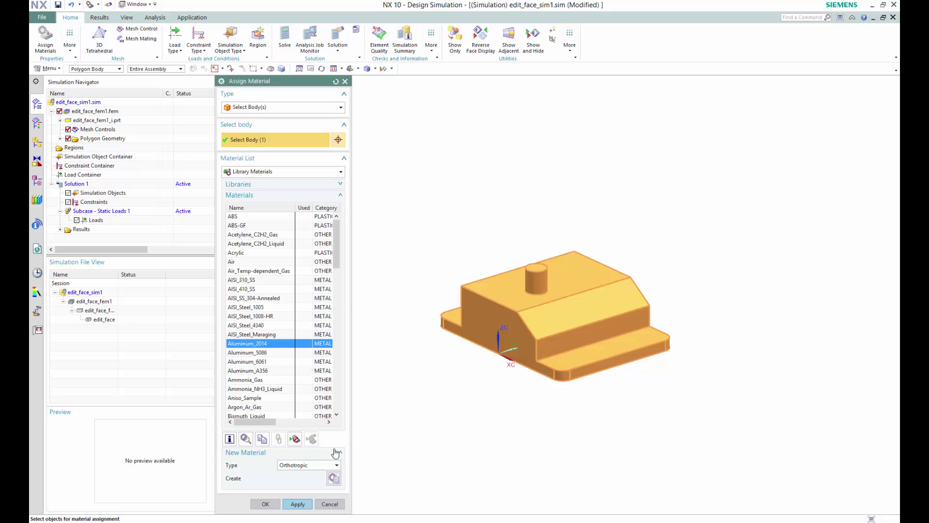
Reopen Manage Materials and start an Orthotropic material, then discard the draft.
click(330, 504)
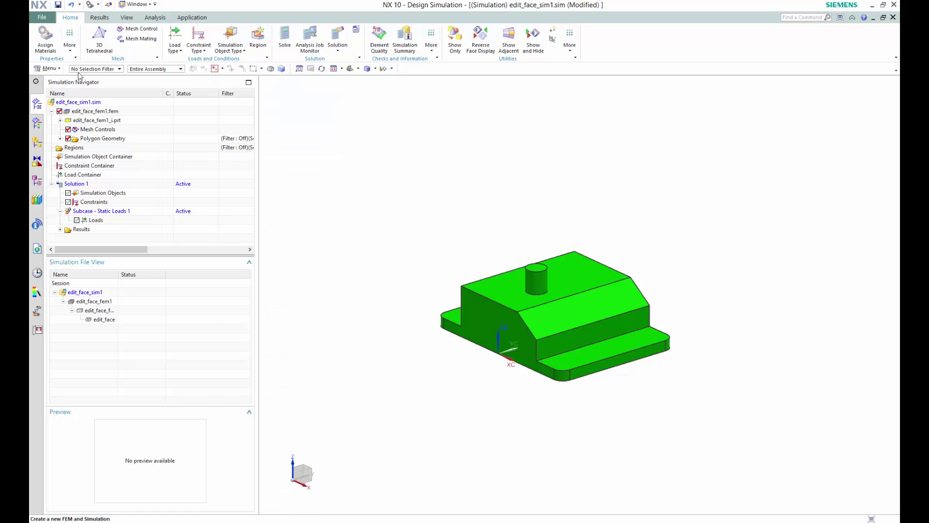
click(69, 47)
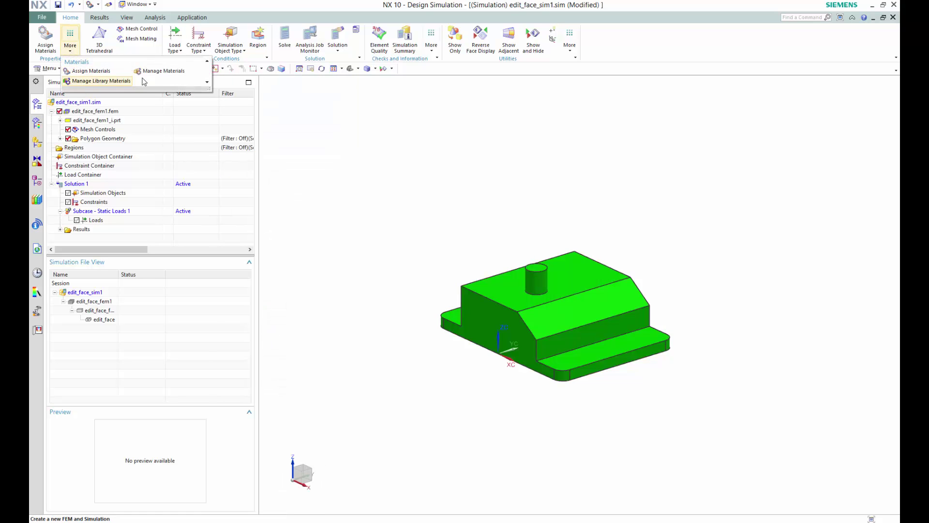
click(102, 81)
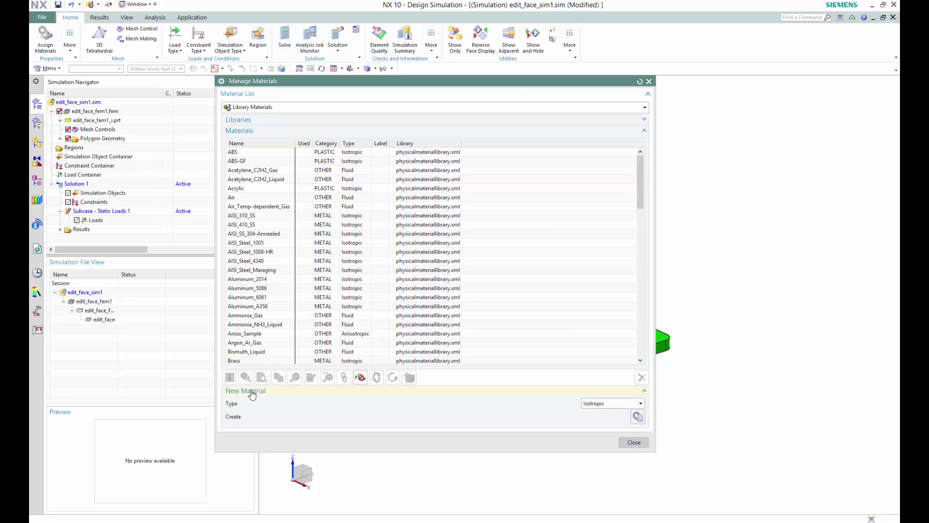
click(601, 405)
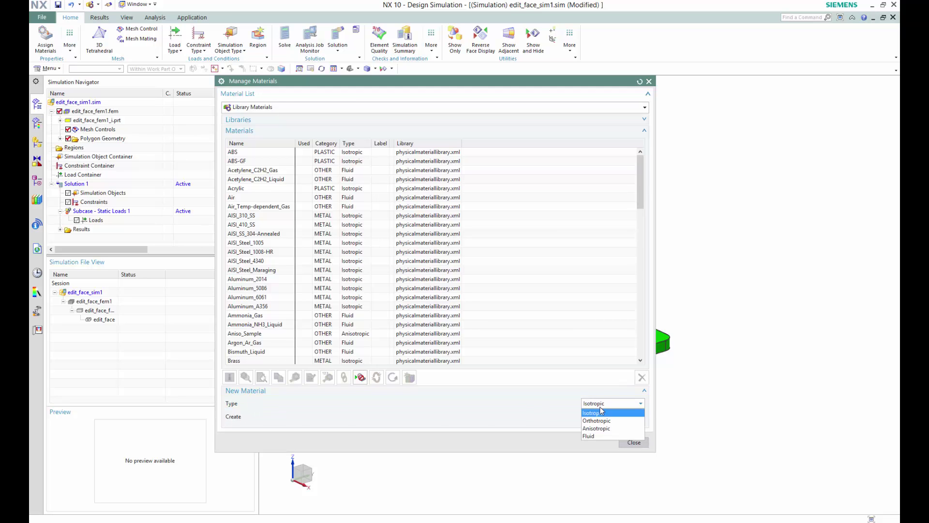
click(597, 418)
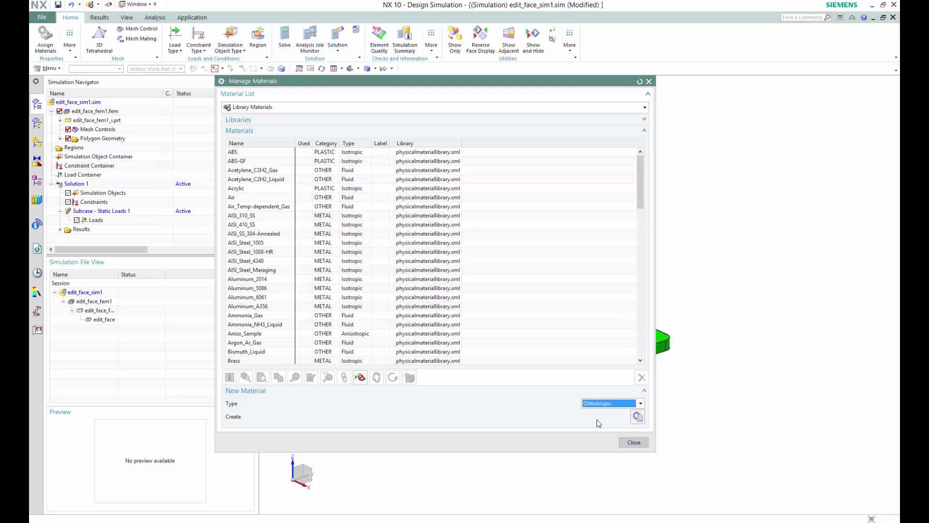
click(637, 417)
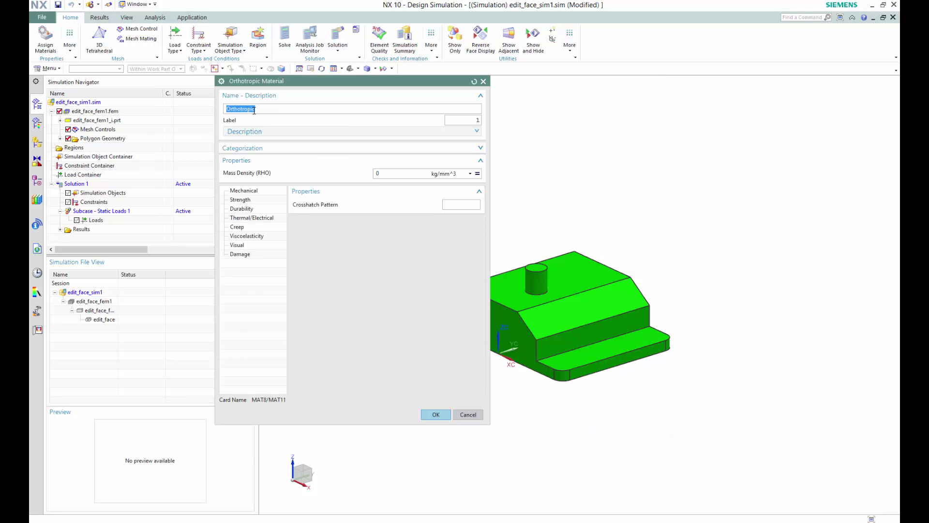
click(464, 415)
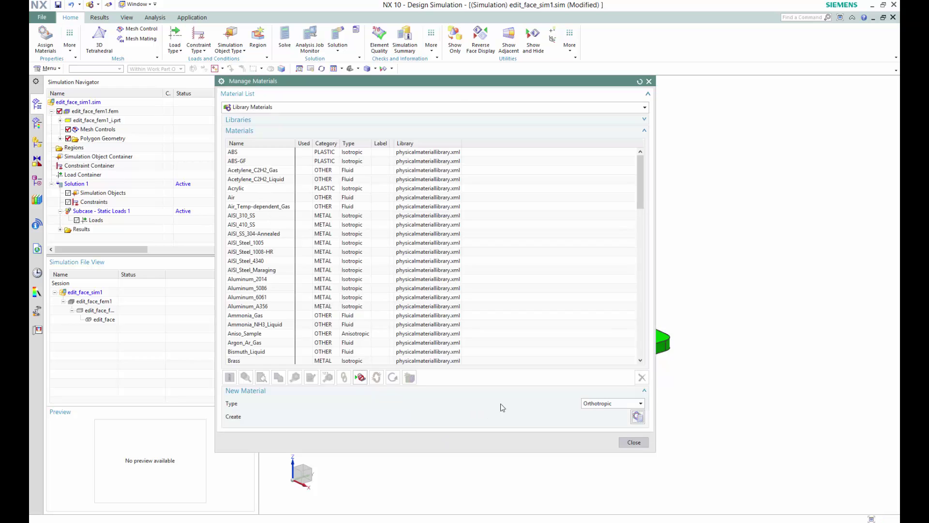
Start a new Isotropic material, view its Mechanical properties, then cancel it.
click(600, 405)
click(597, 409)
click(637, 416)
click(269, 108)
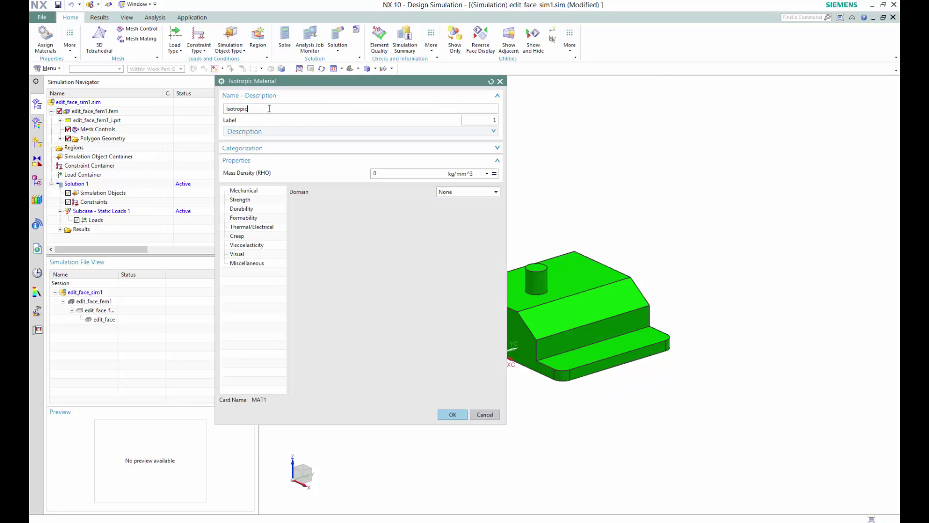
click(252, 191)
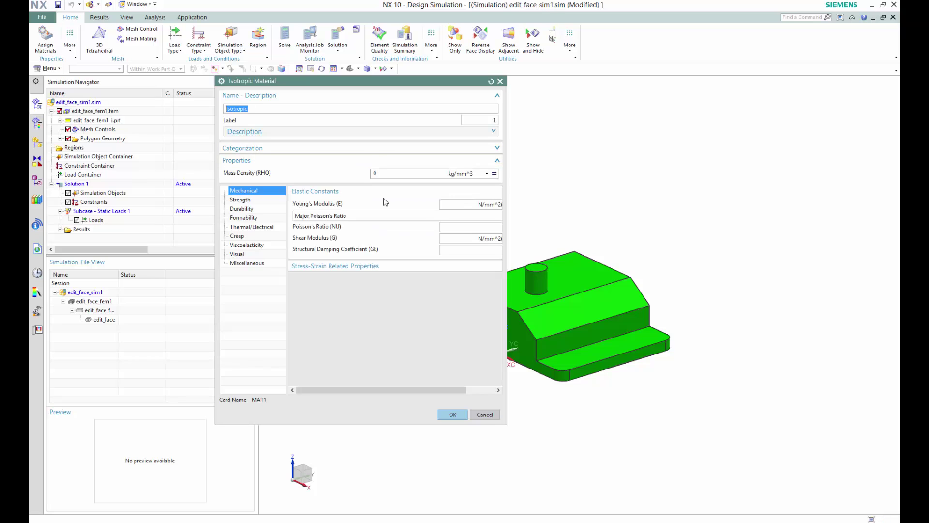
click(454, 206)
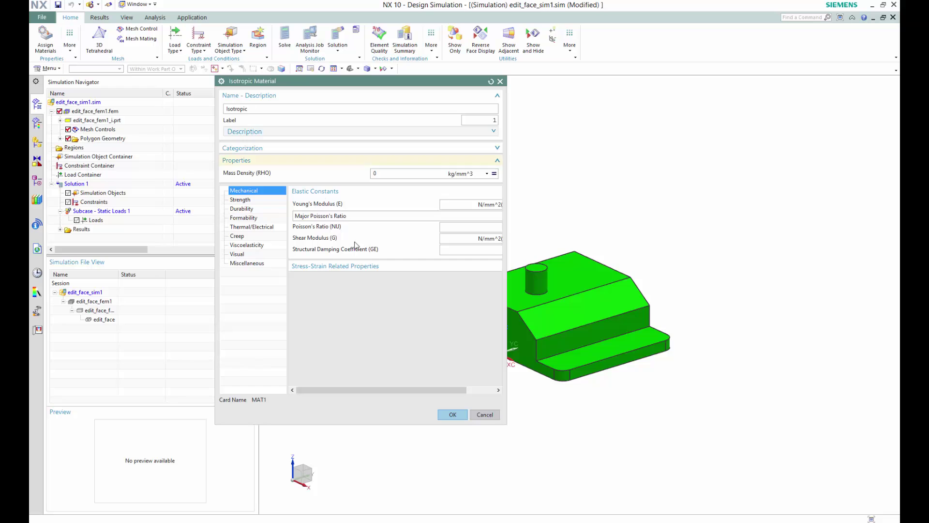
click(485, 416)
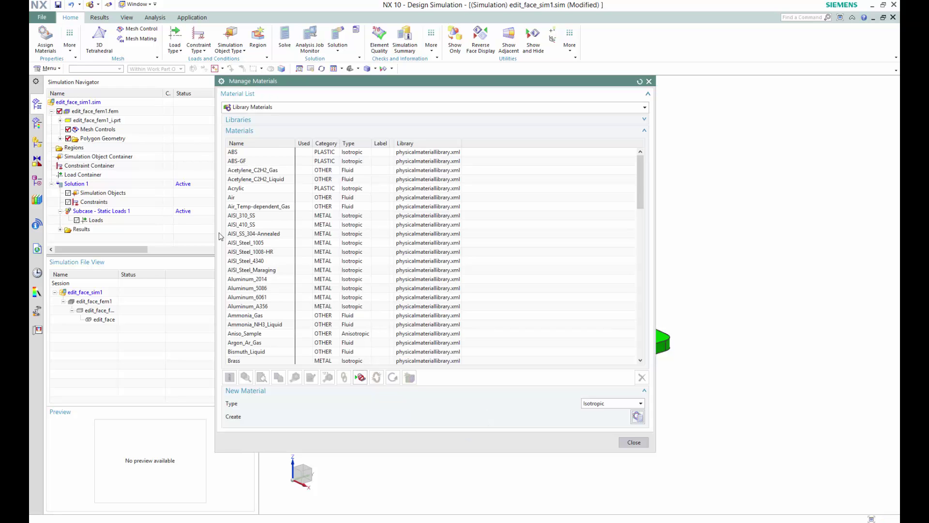
Copy the AISI_310_SS library material and save the copy under the name AISI_test.
click(241, 217)
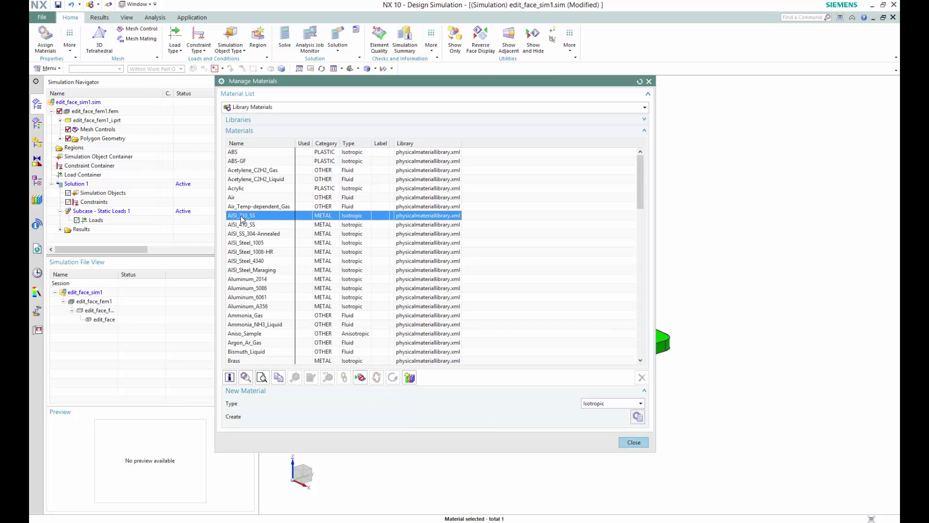
right_click(241, 218)
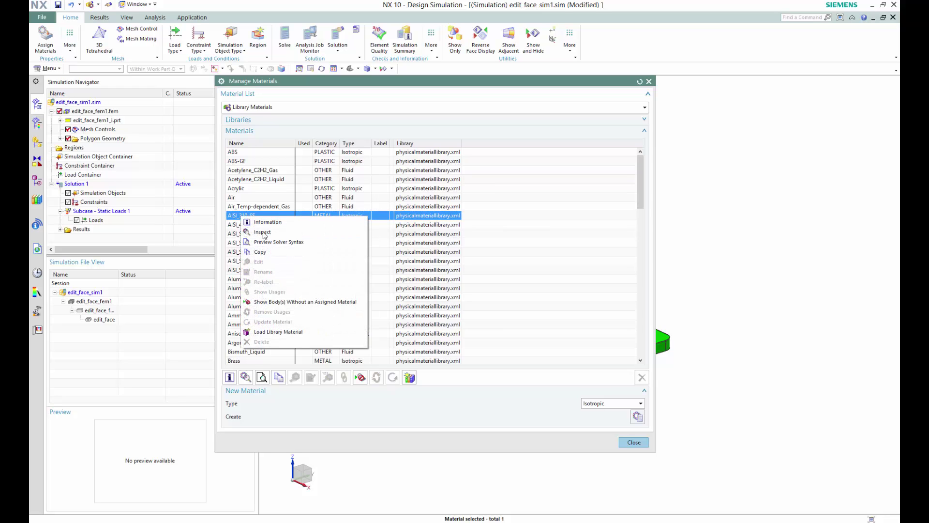
click(271, 252)
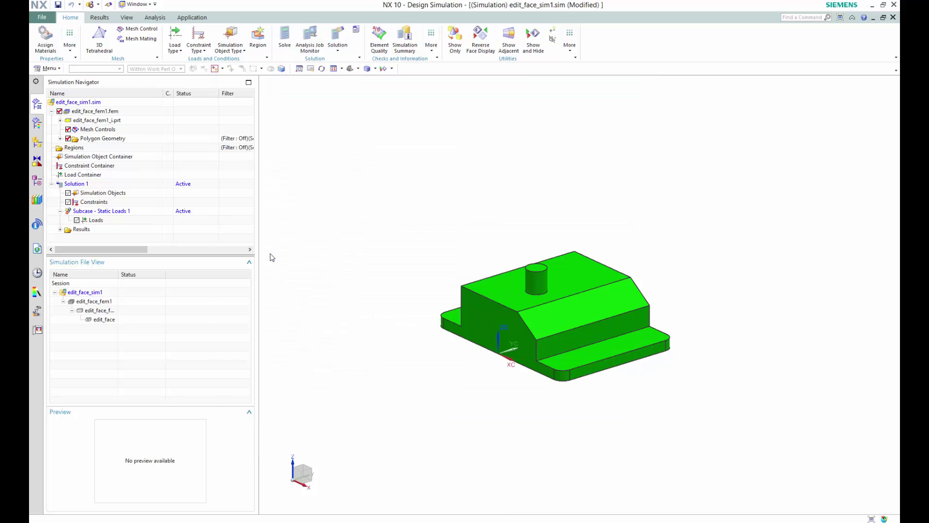
drag(266, 106, 242, 110)
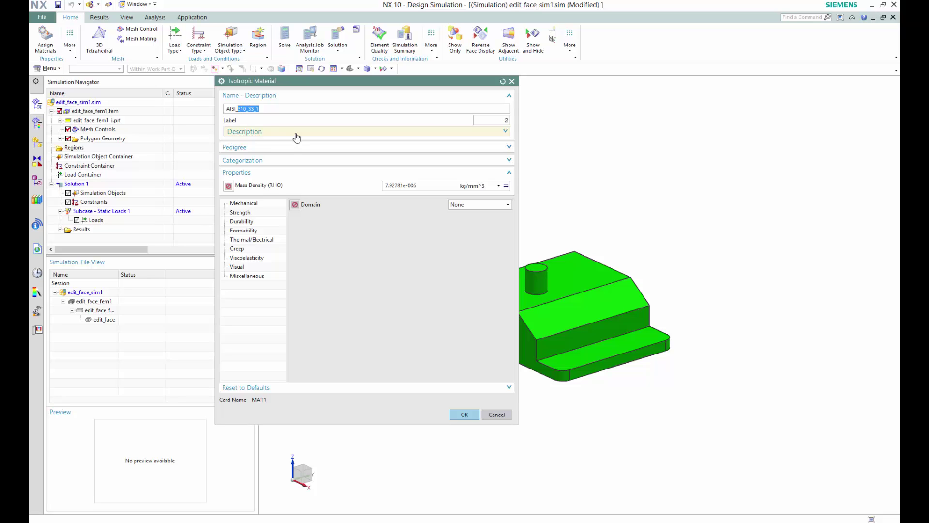
text(test)
click(465, 414)
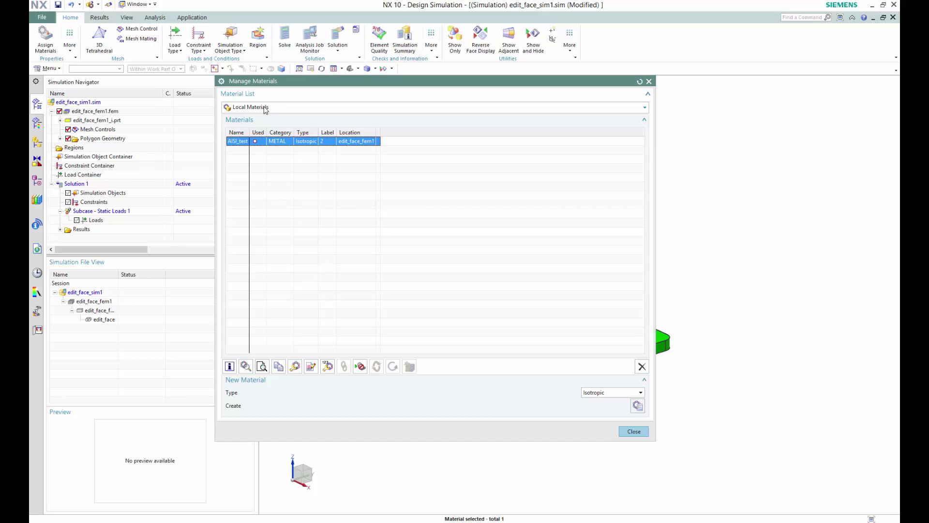
click(596, 392)
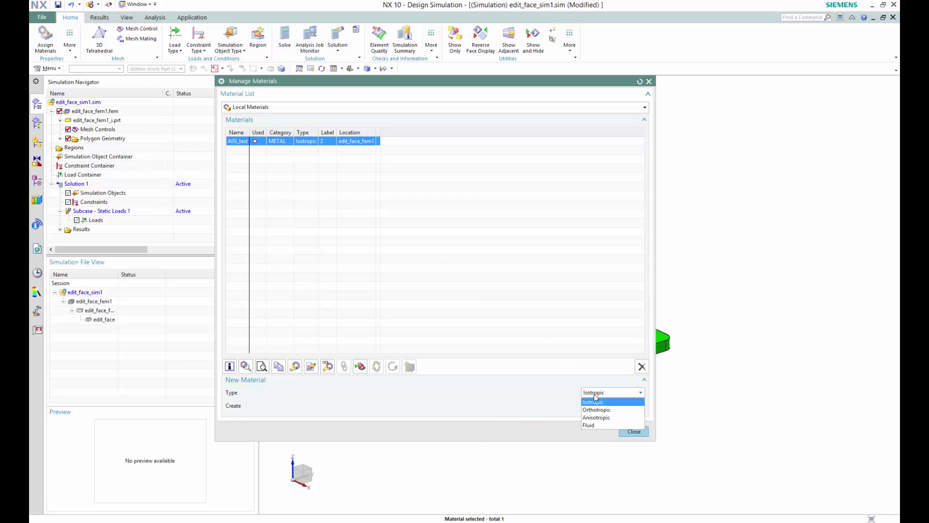
click(587, 410)
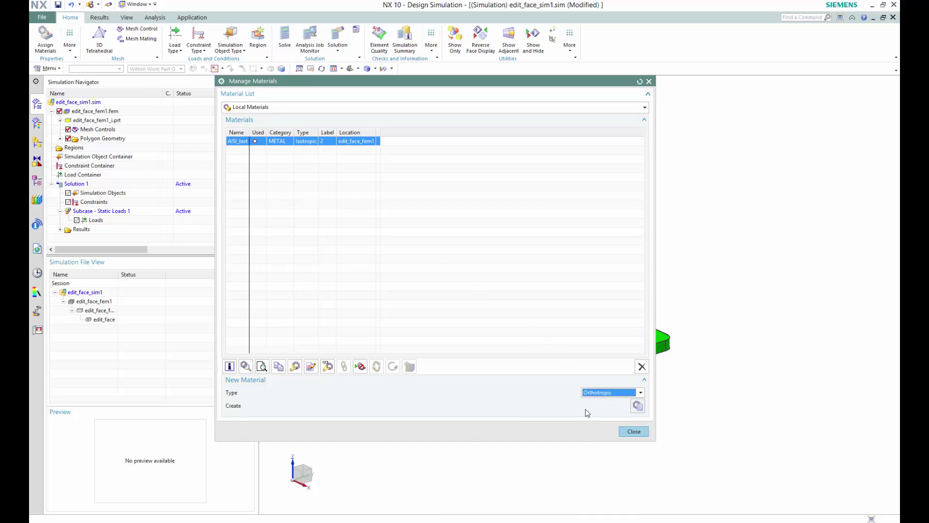
click(637, 406)
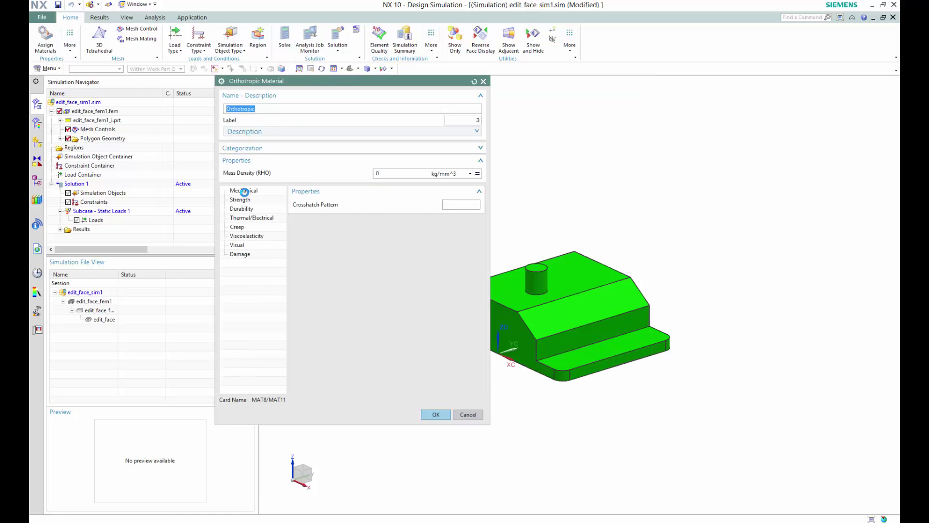
click(245, 191)
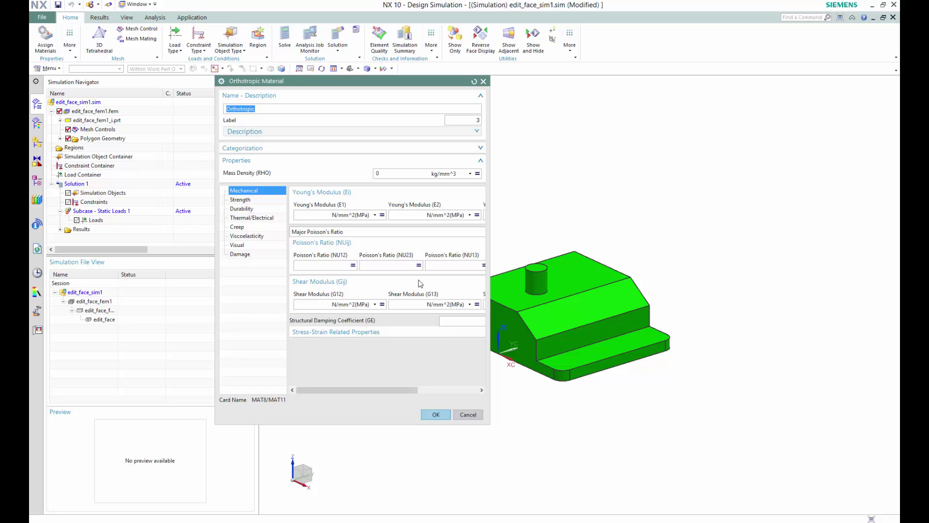
click(467, 415)
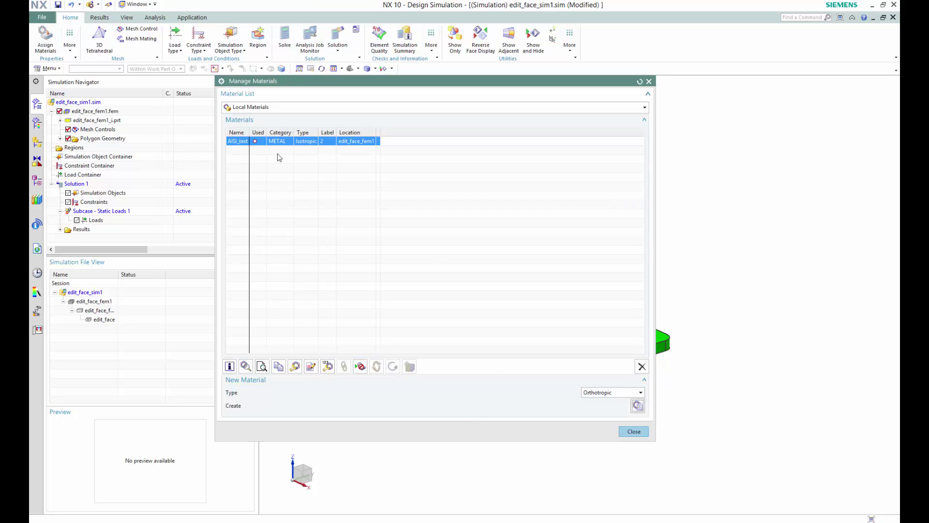
click(596, 393)
click(593, 393)
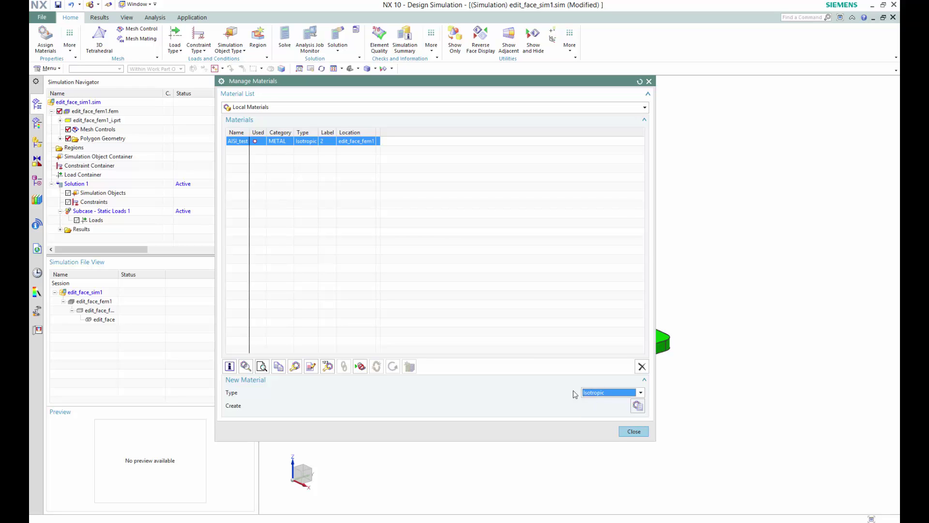
middle_click(249, 367)
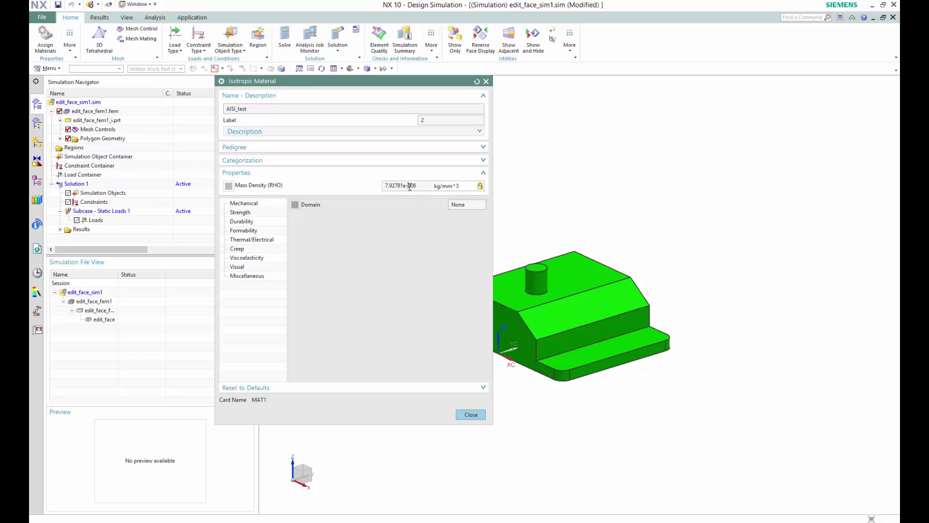
click(407, 188)
click(246, 205)
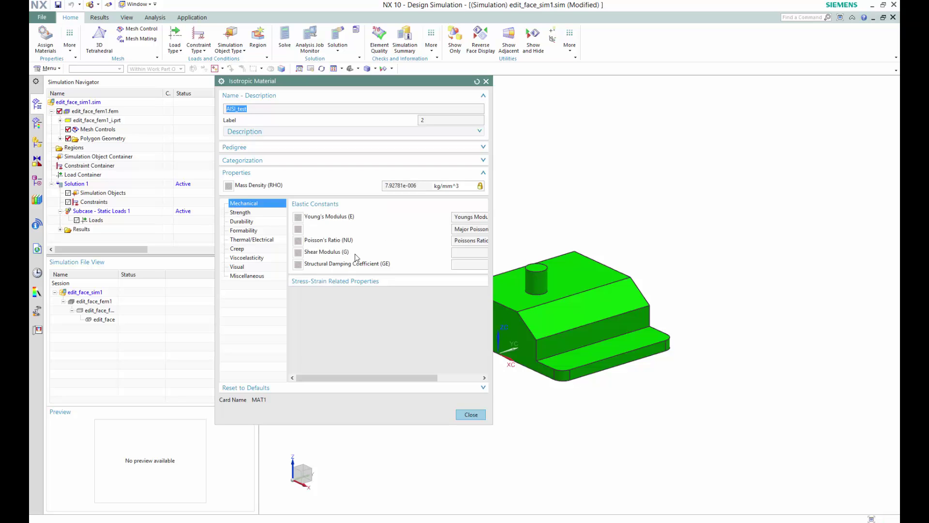
drag(372, 379, 340, 371)
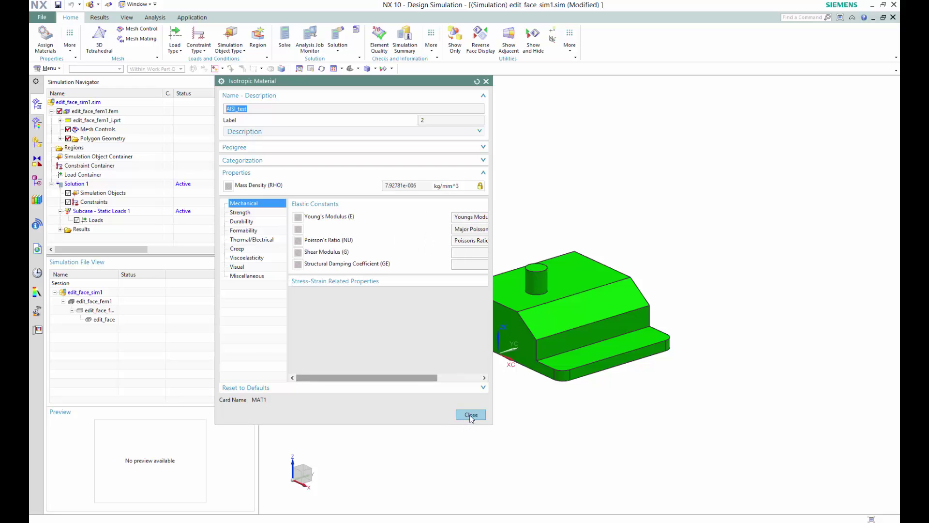
click(471, 416)
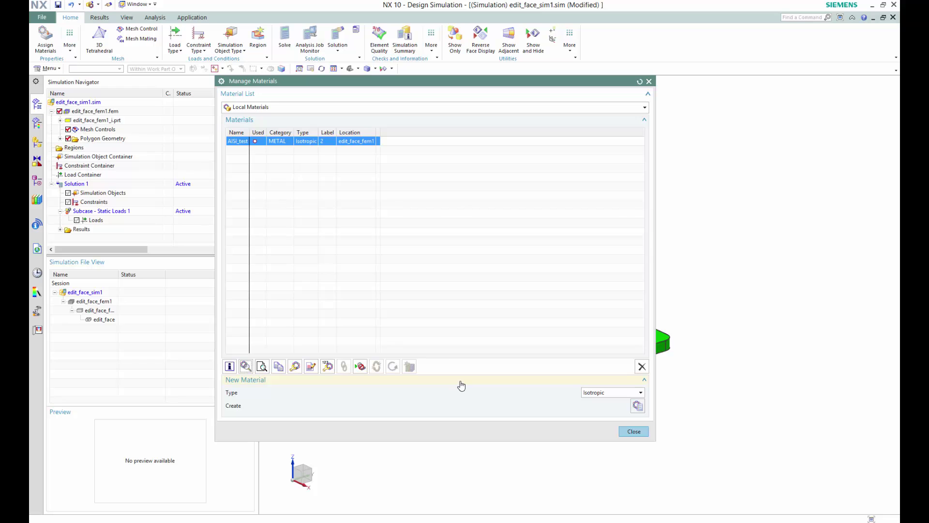
Switch to Library Materials, start an Orthotropic material, expand its Description, then cancel it.
click(263, 109)
click(253, 118)
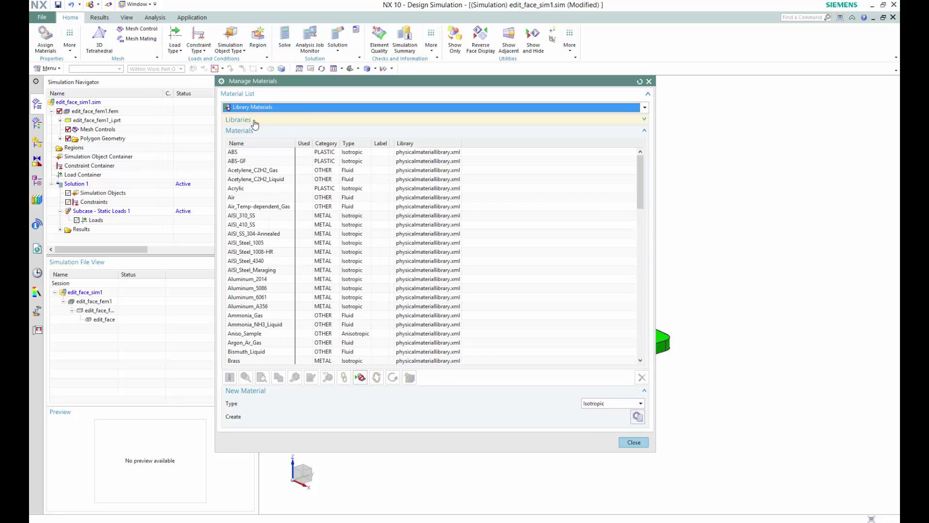
click(614, 404)
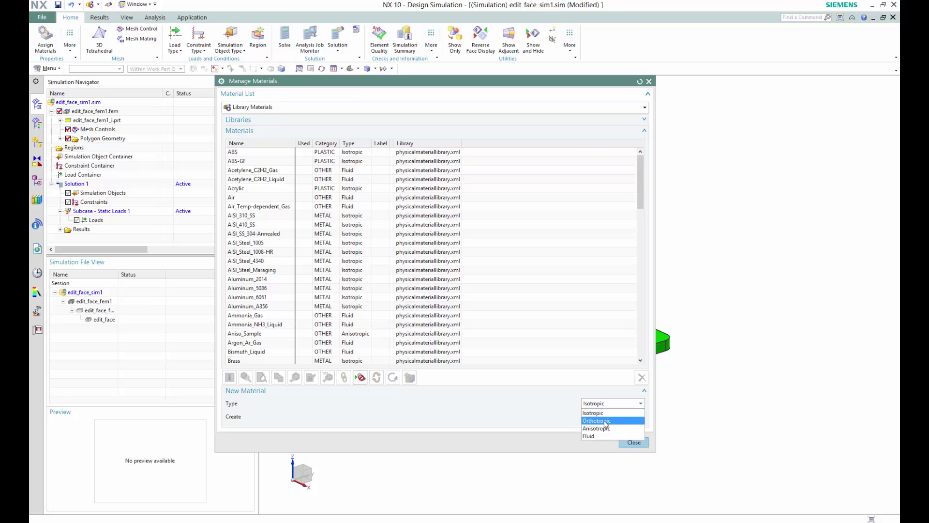
click(610, 416)
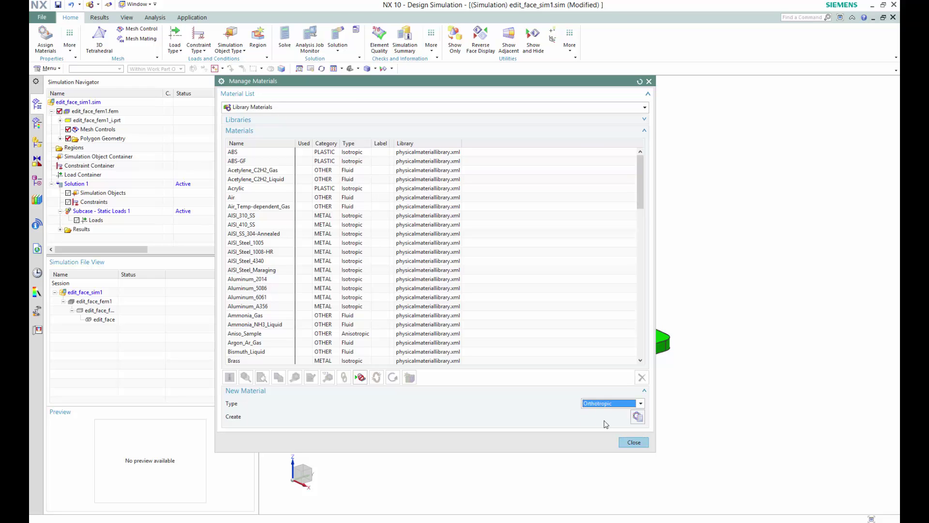
click(638, 416)
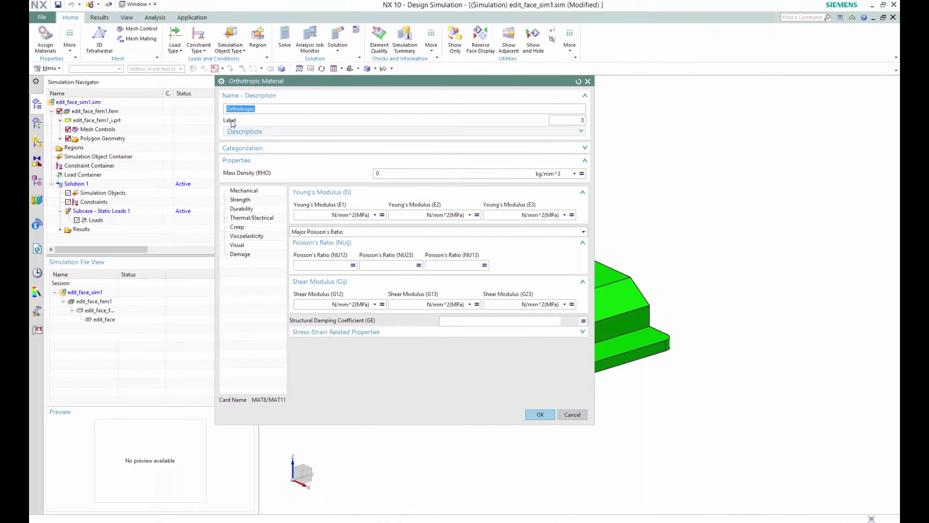
click(247, 132)
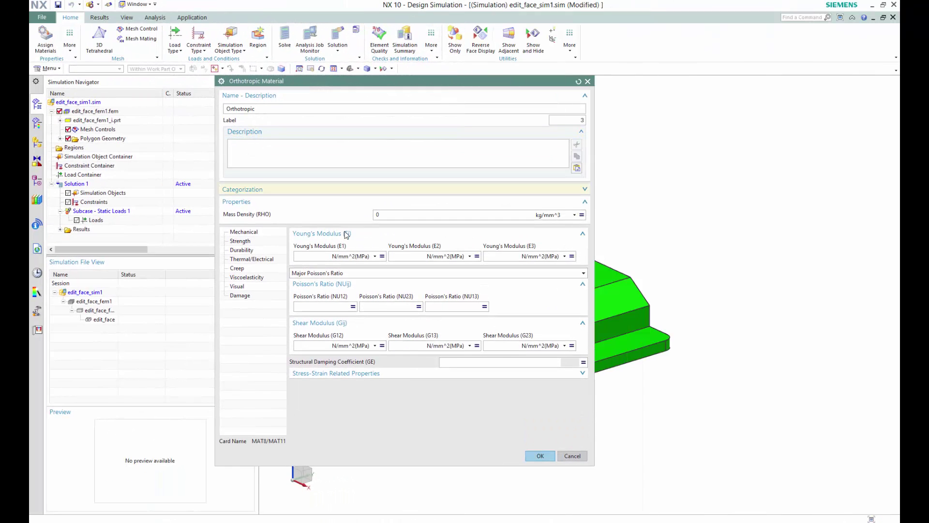
click(573, 455)
Close Manage Materials and browse Menu > Information > Design Simulation without choosing anything.
click(634, 442)
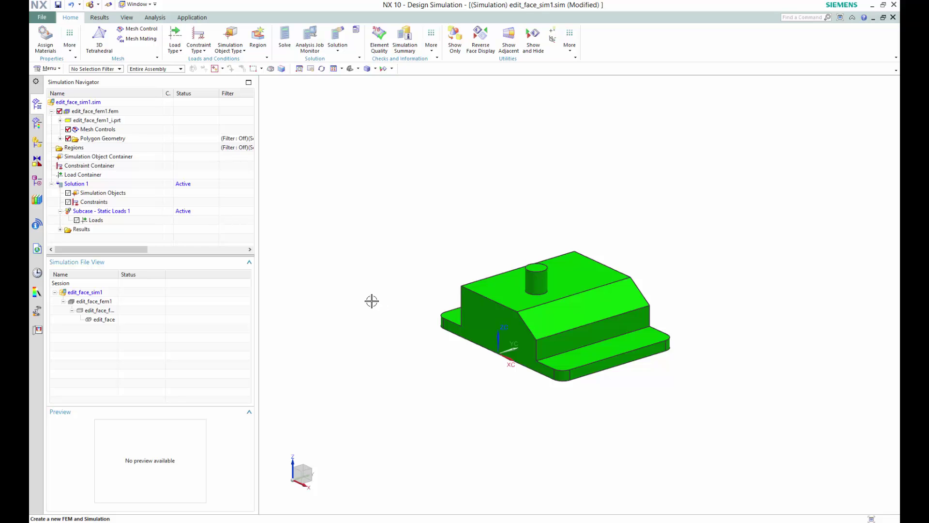
click(50, 68)
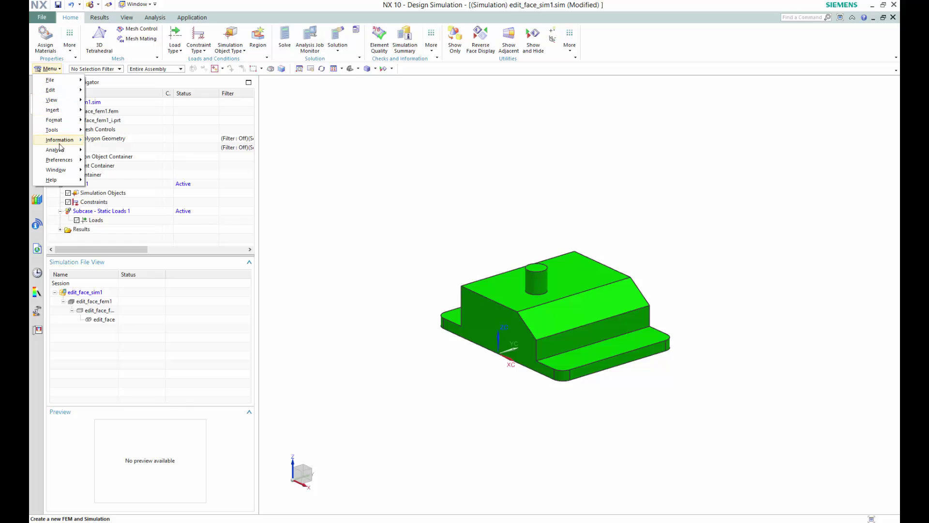
mouse_move(64, 142)
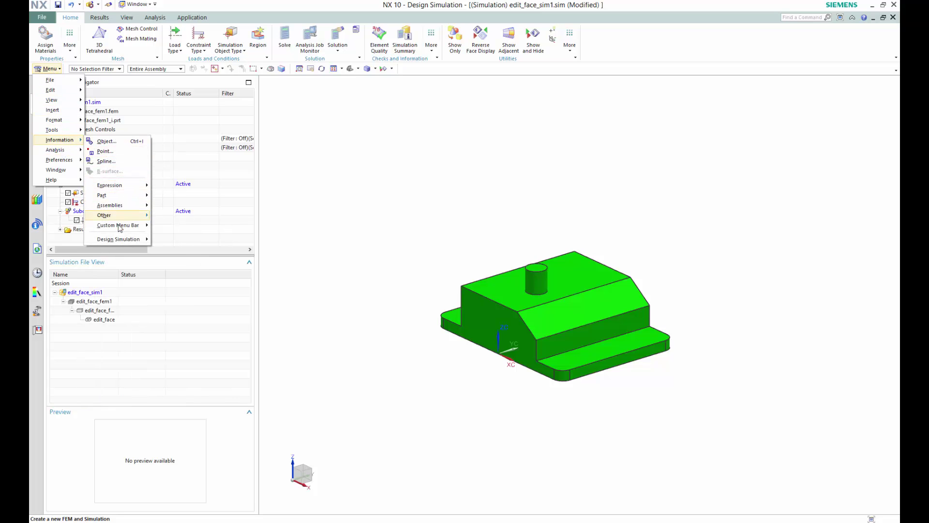
mouse_move(118, 219)
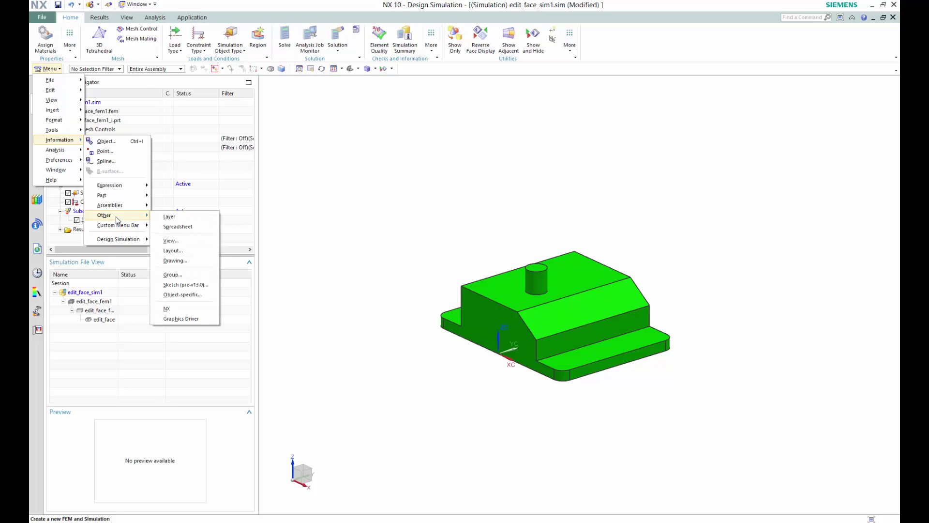
mouse_move(116, 189)
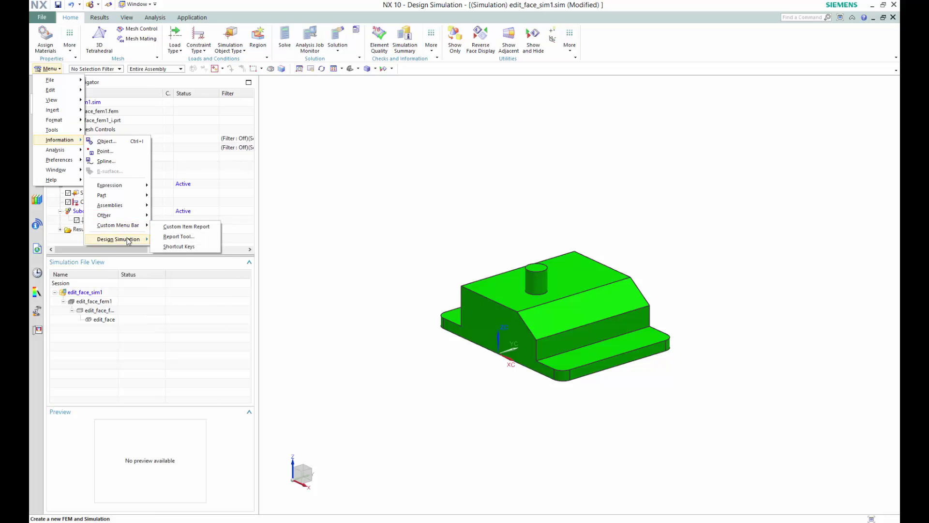
mouse_move(128, 241)
click(327, 172)
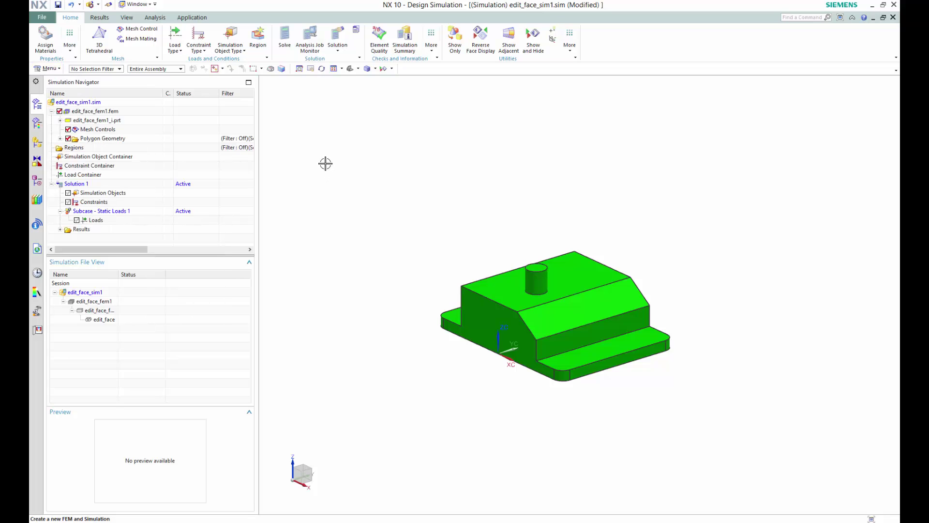
Review the simulation information listing reporting no meshes, then close it.
click(406, 46)
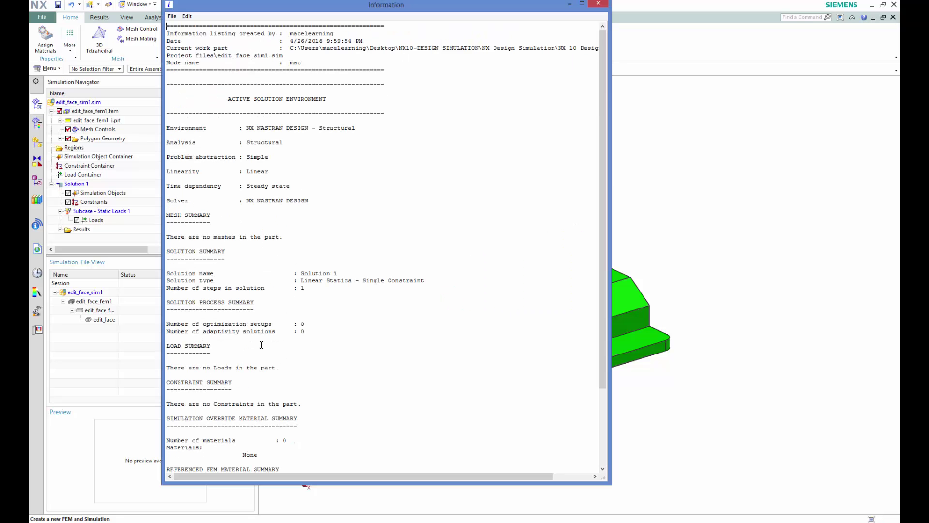
scroll(261, 345, down, 4)
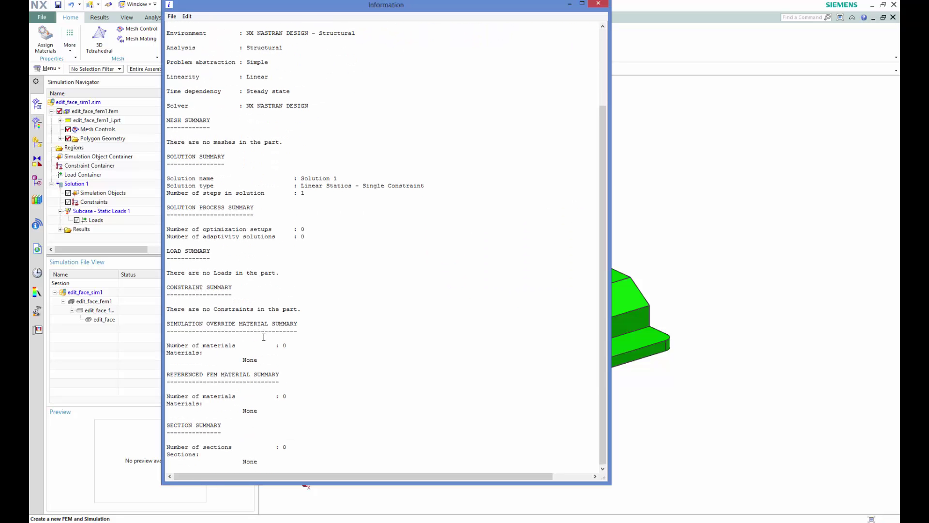
scroll(264, 337, up, 4)
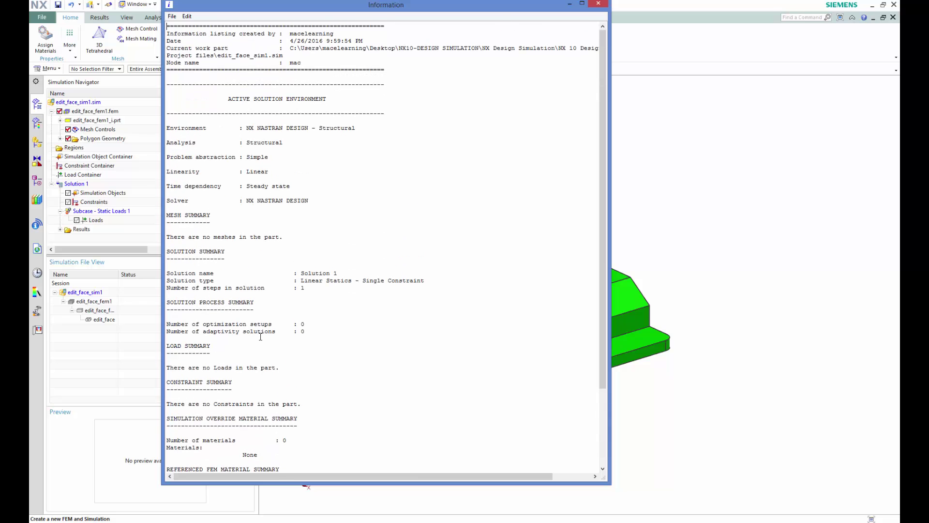
click(596, 8)
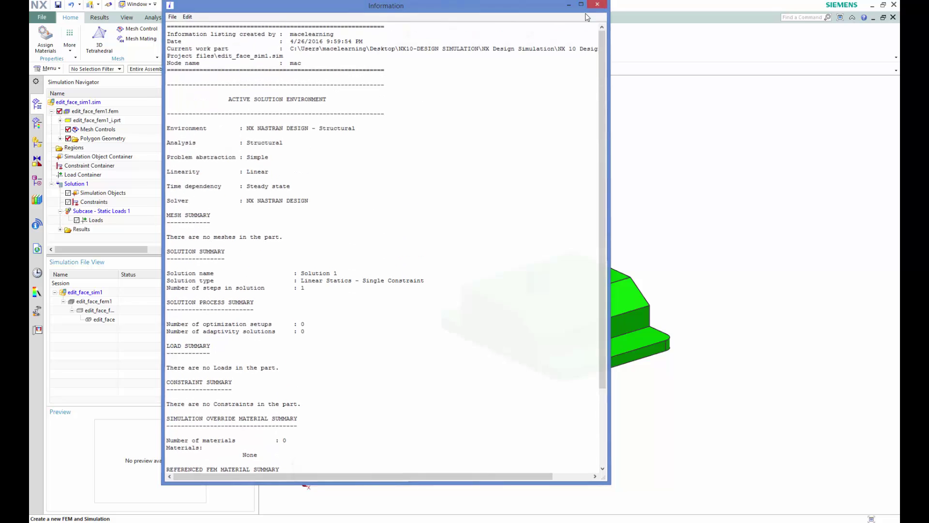
Request a Mesh Information report, cancel the empty selection, and start 3D Tetrahedral meshing.
click(432, 46)
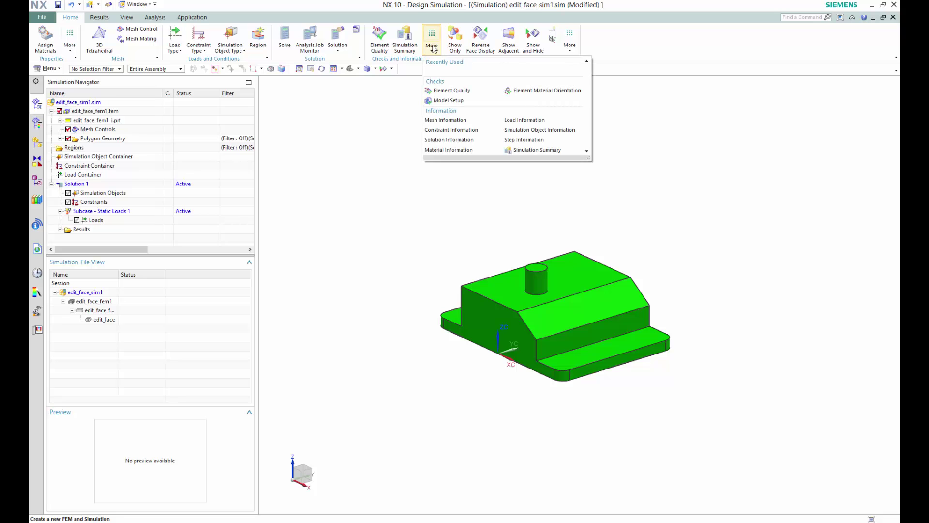
click(446, 120)
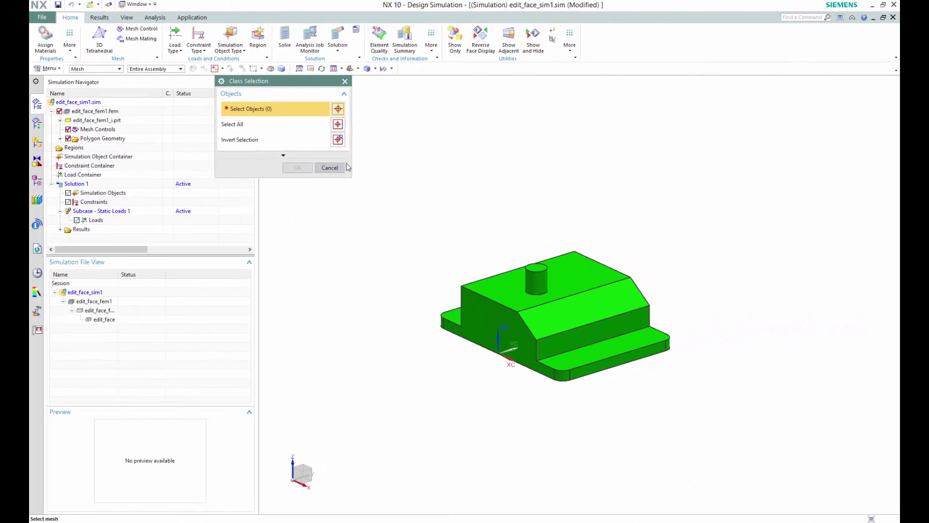
click(330, 168)
click(95, 47)
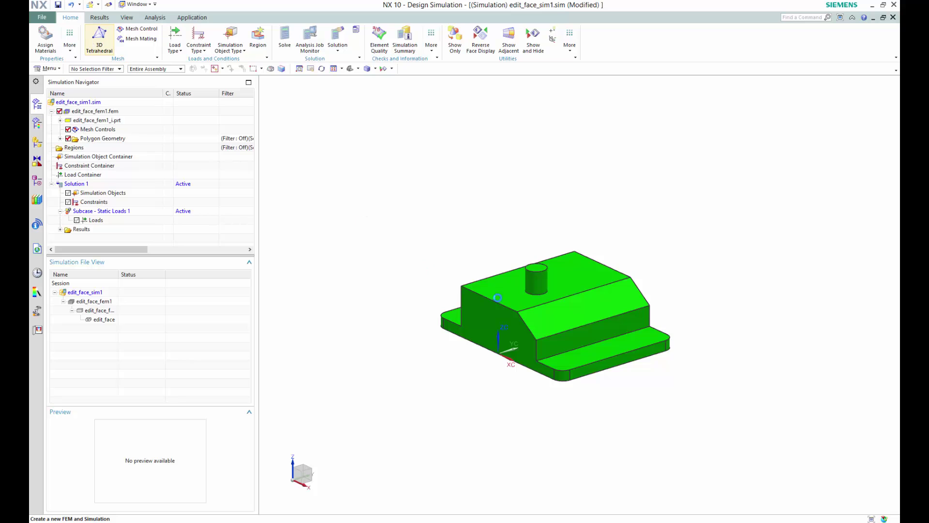
Select the part body, generate its CTETRA(10) tetrahedral mesh, and close the dialog.
click(542, 277)
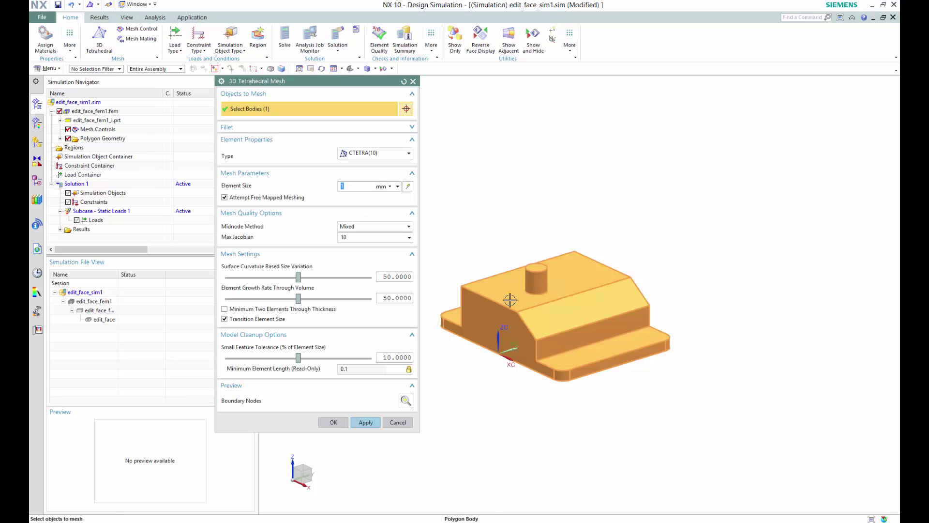
click(367, 423)
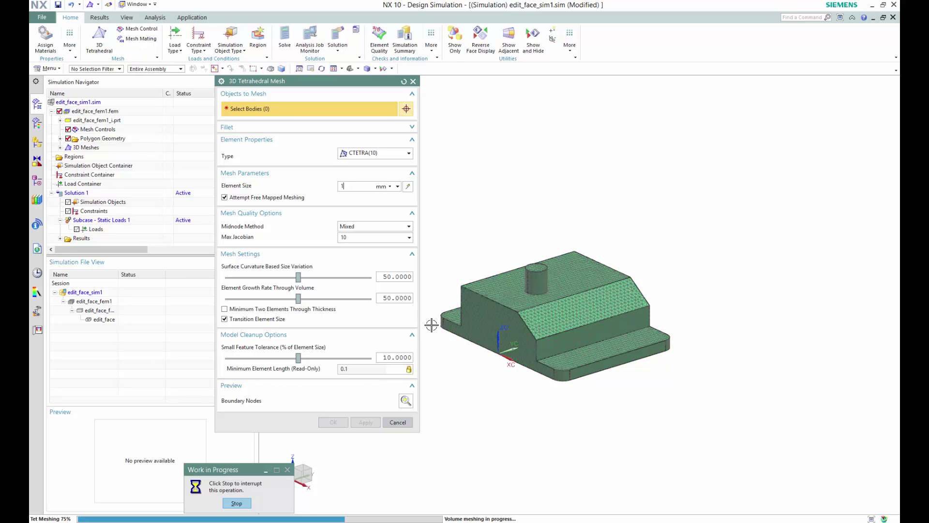
click(398, 423)
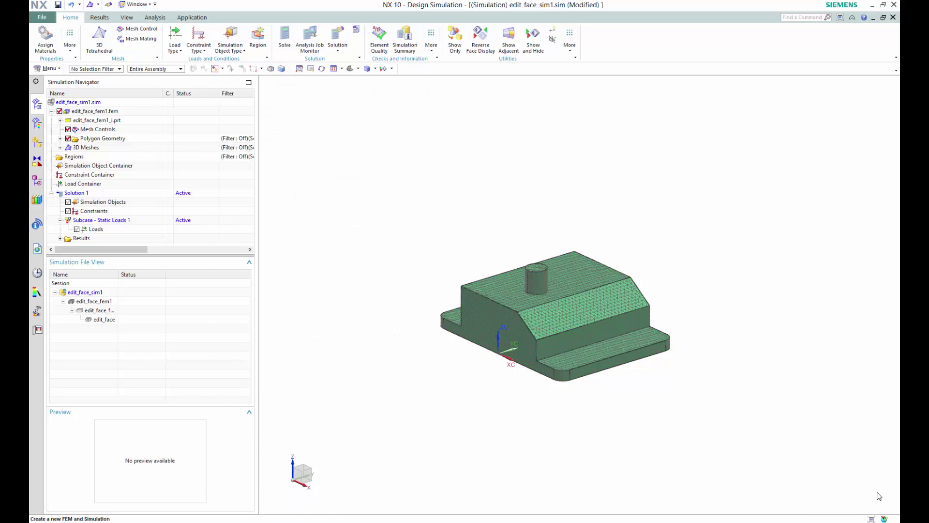
click(435, 50)
click(456, 120)
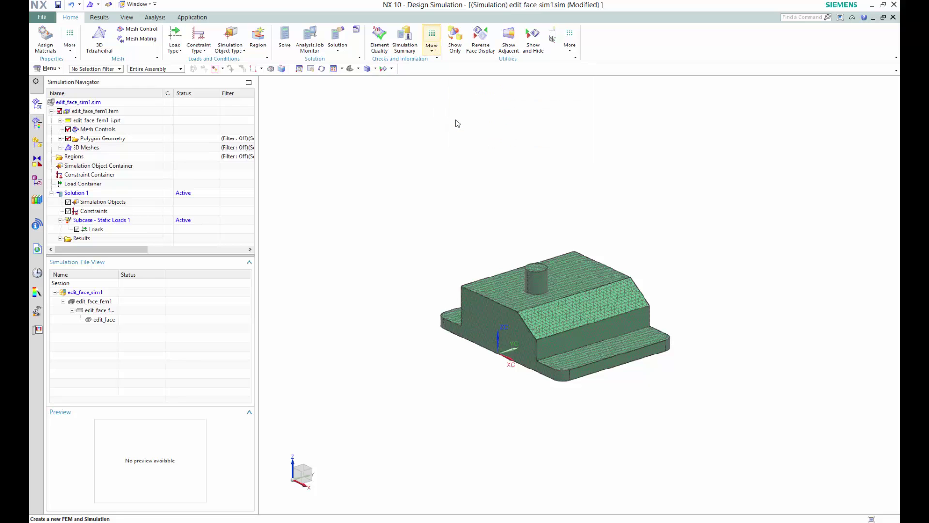
click(549, 305)
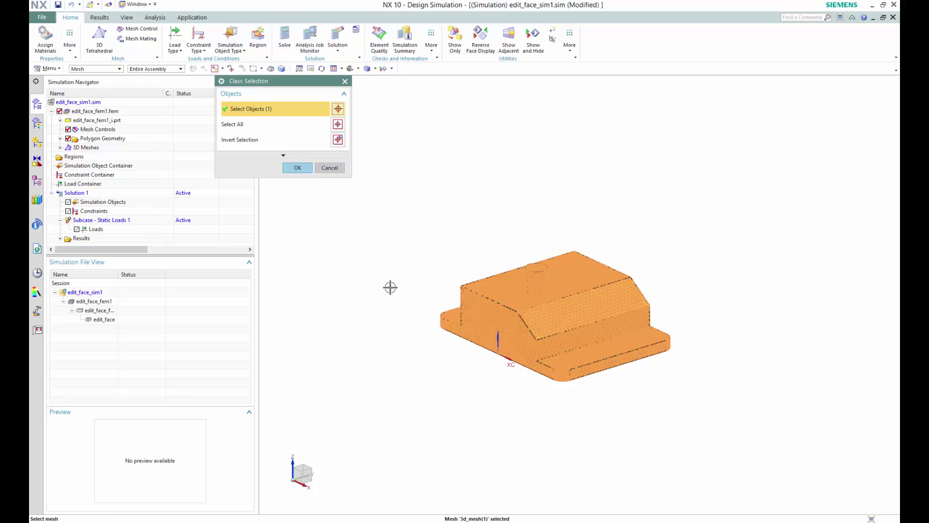
click(298, 167)
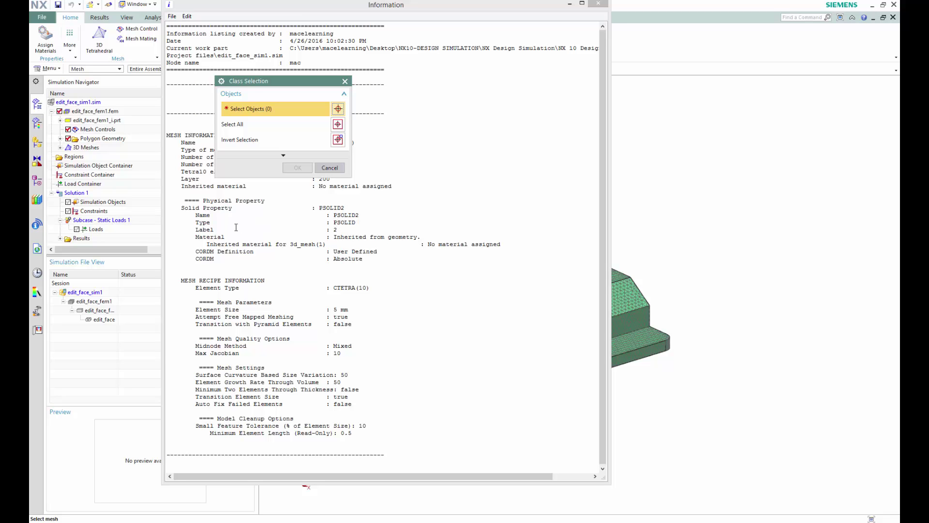
drag(263, 85, 599, 145)
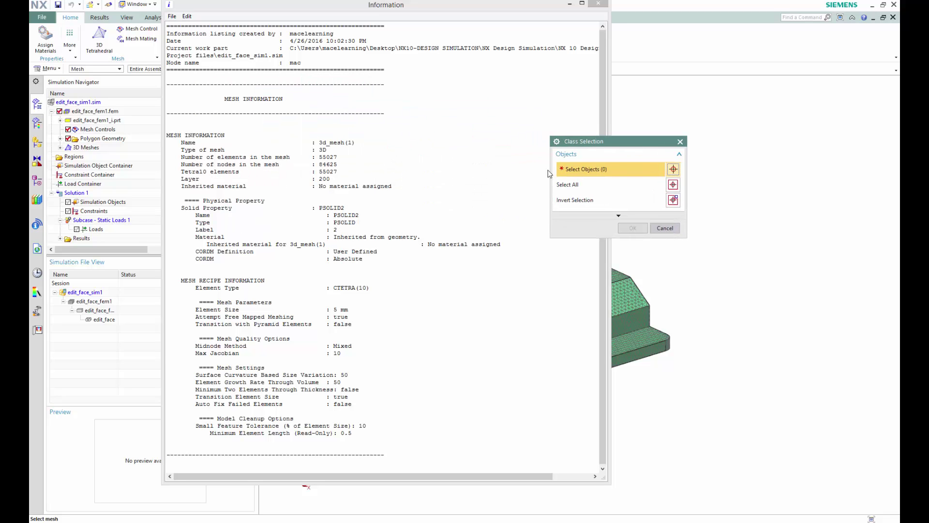
click(202, 238)
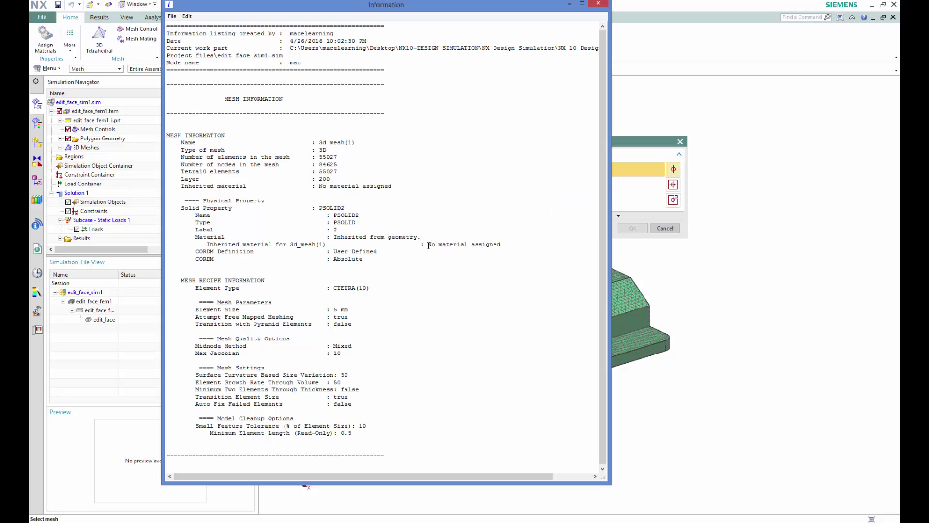
drag(428, 245, 505, 248)
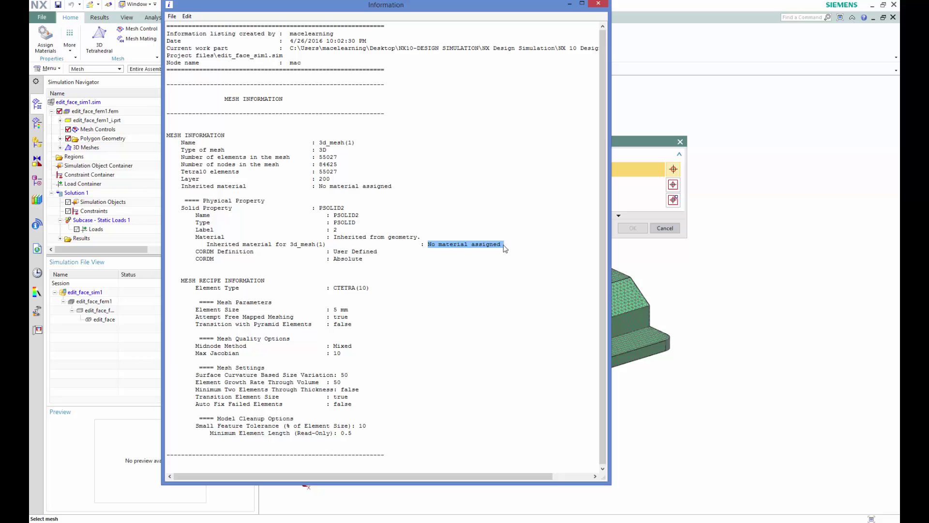
click(599, 4)
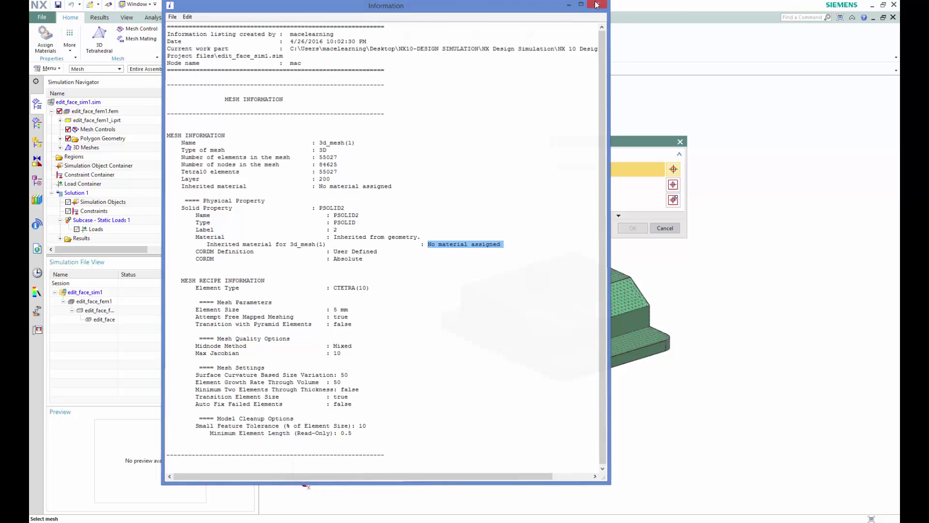
Assign the AISI_310_SS material from the library to the part body.
click(664, 227)
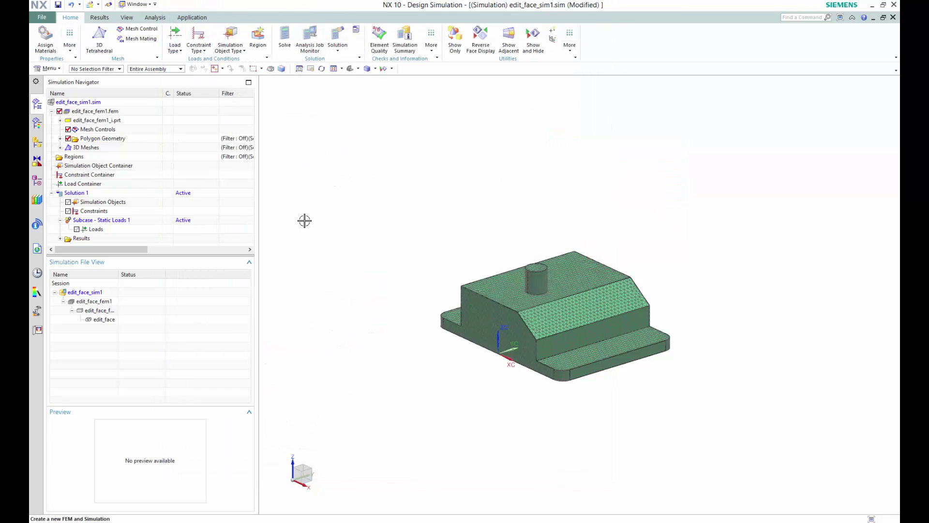
click(71, 52)
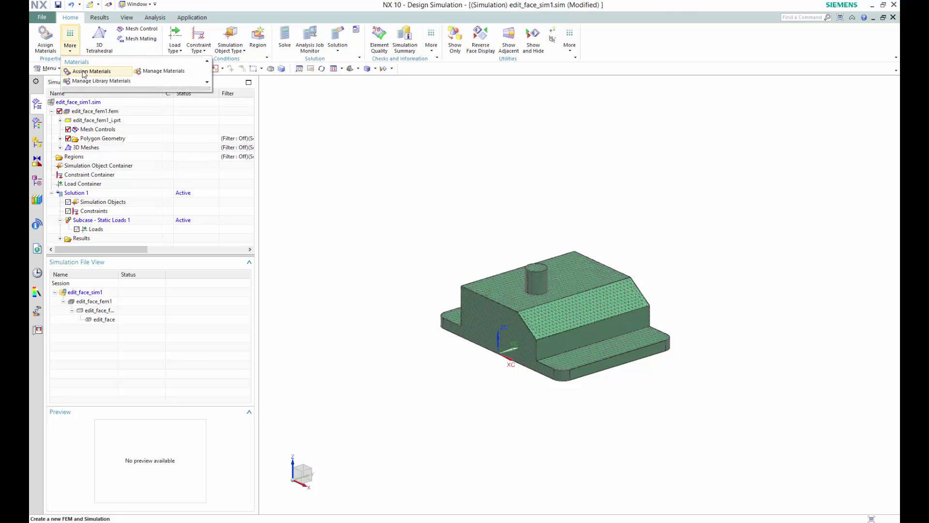
click(73, 71)
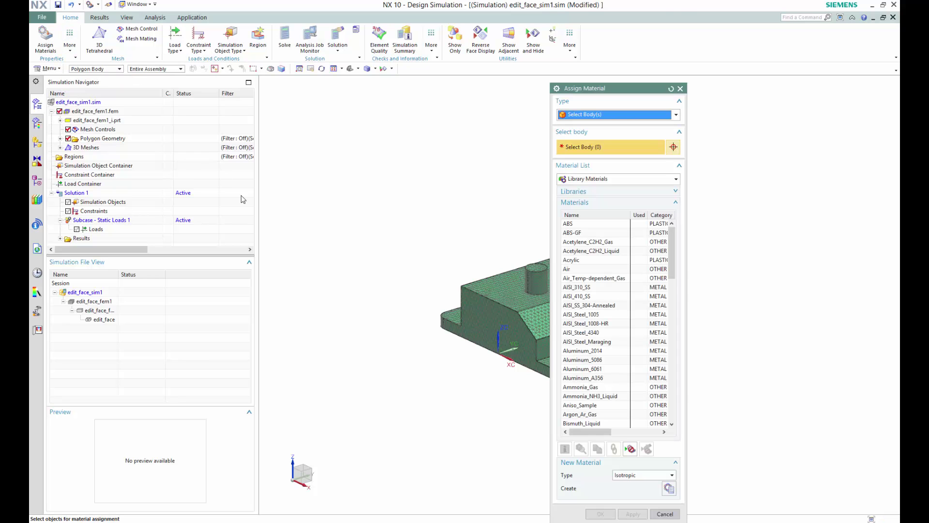
click(577, 288)
click(516, 310)
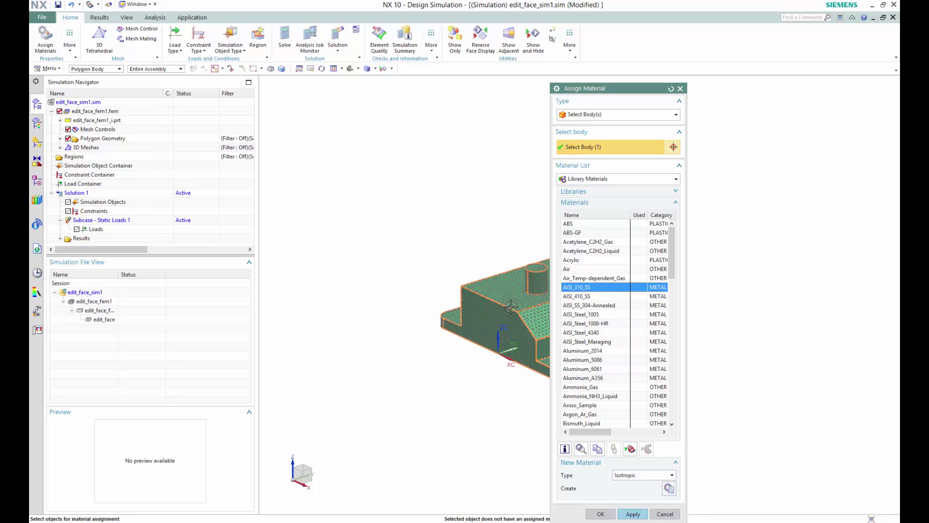
click(633, 513)
click(665, 513)
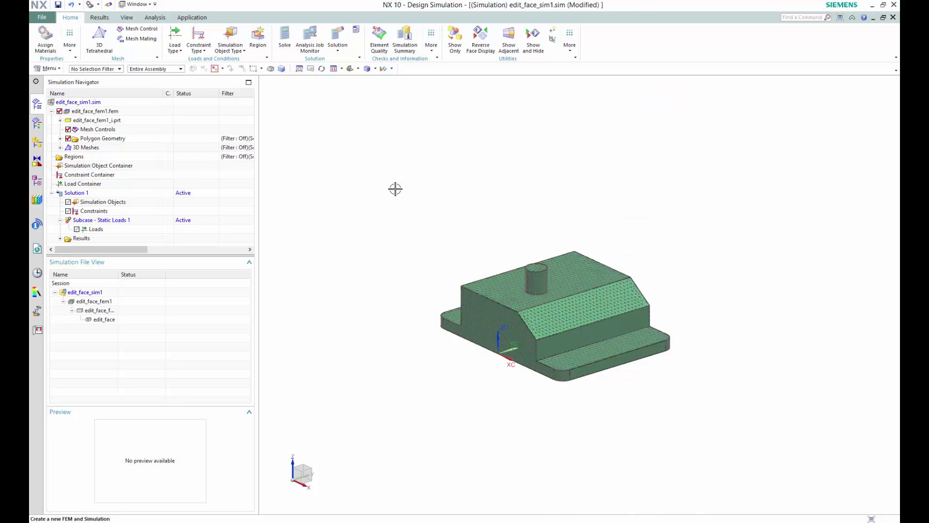
Run Mesh Information on 3d_mesh(1) and verify it inherits AISI_310_SS via PSOLID2.
click(431, 39)
click(448, 120)
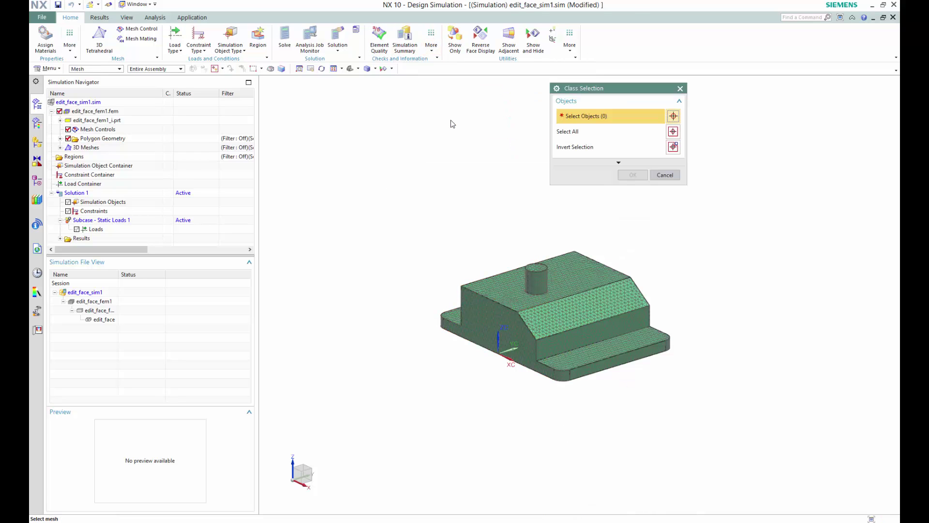
click(517, 288)
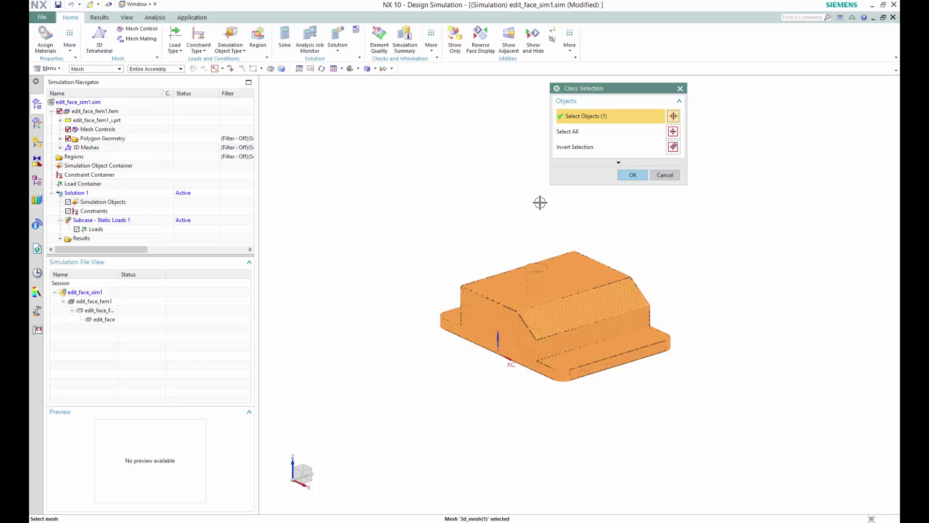
click(634, 175)
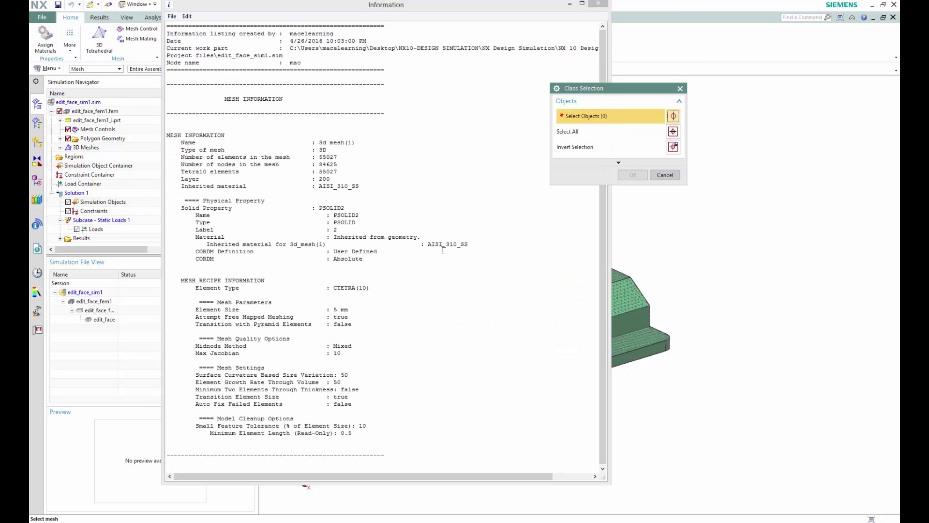
drag(428, 244, 473, 247)
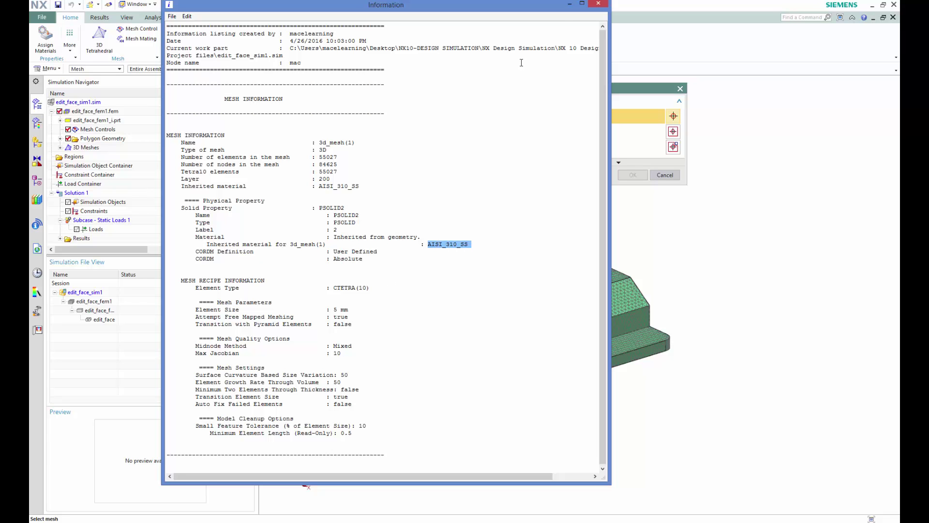
click(598, 3)
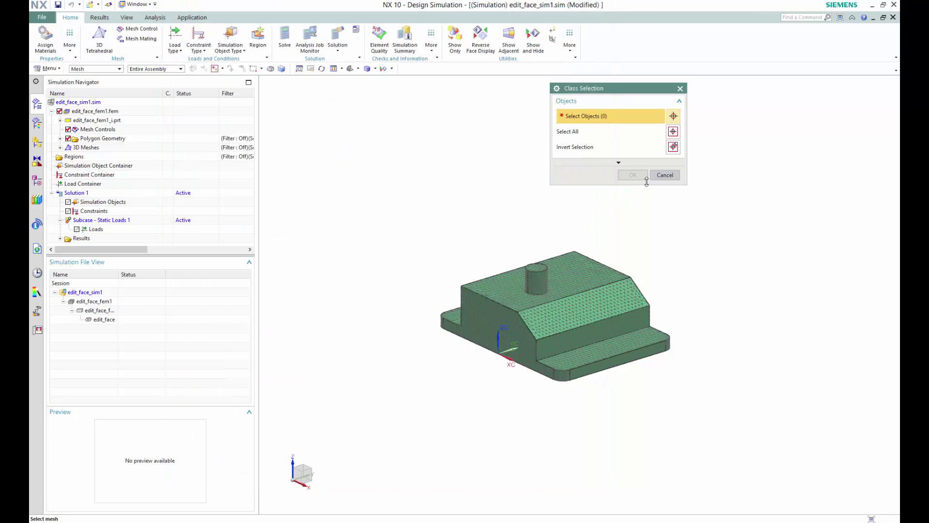
click(665, 175)
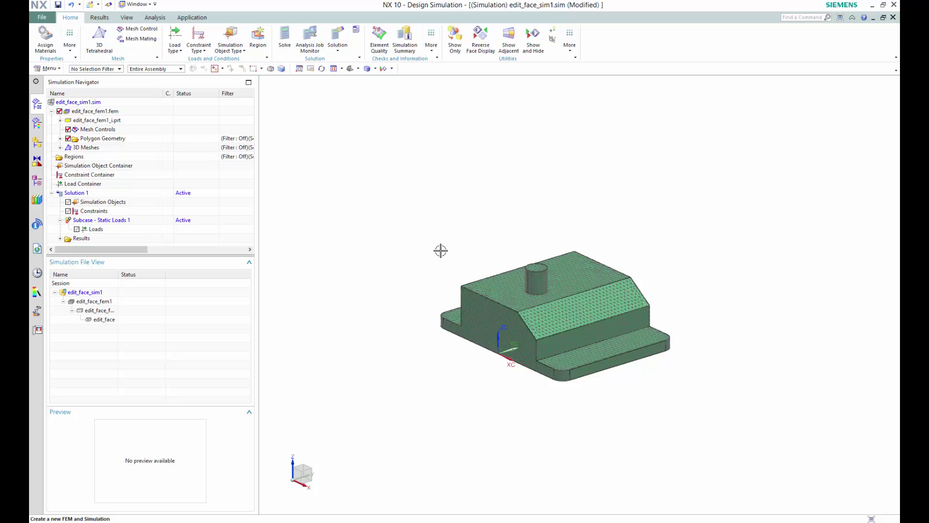